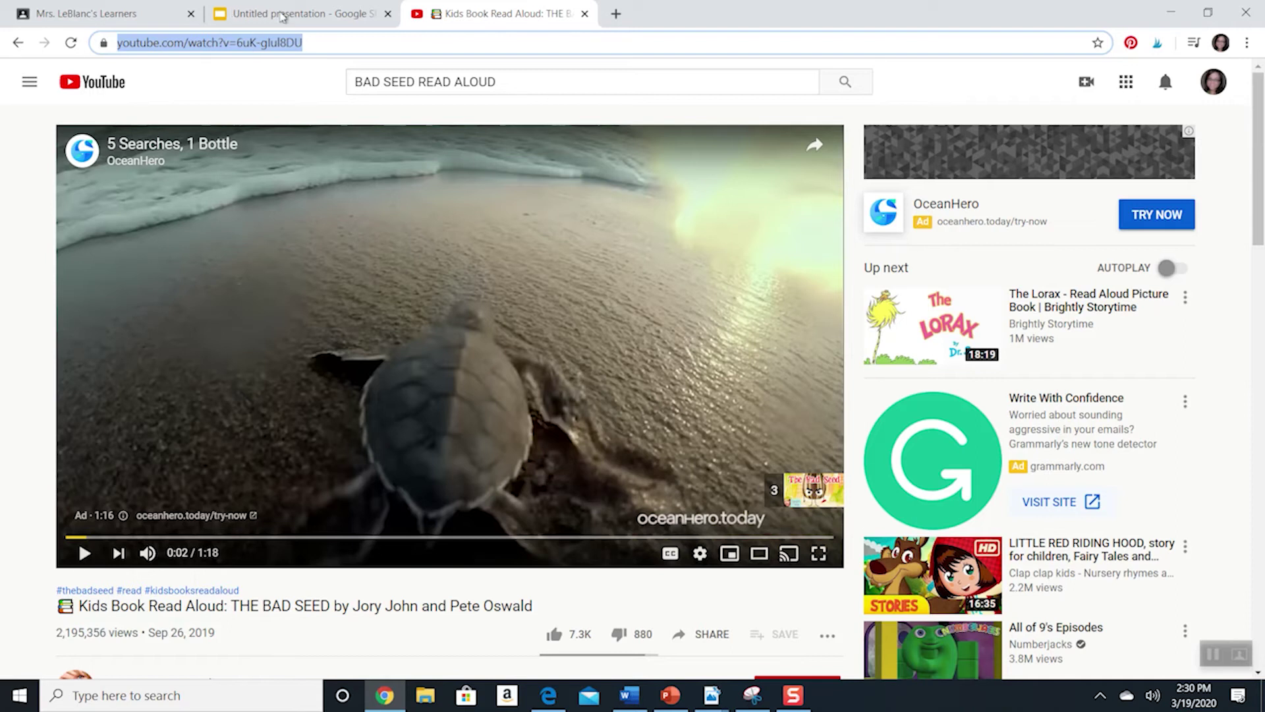
{"action": "left_click", "coordinate": [290, 13]}
{"action": "type", "text": "https://www.youtube.com/watch?v=6uK-glul8DU"}
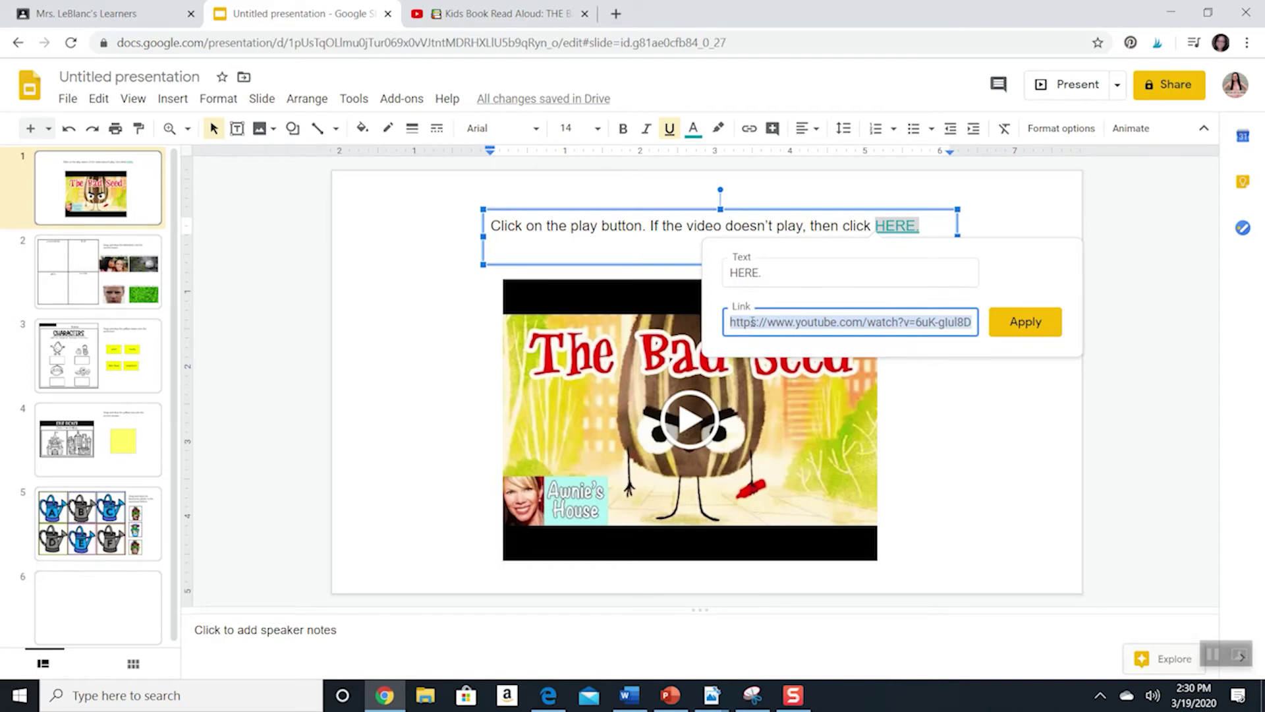
{"action": "left_click", "coordinate": [1017, 207]}
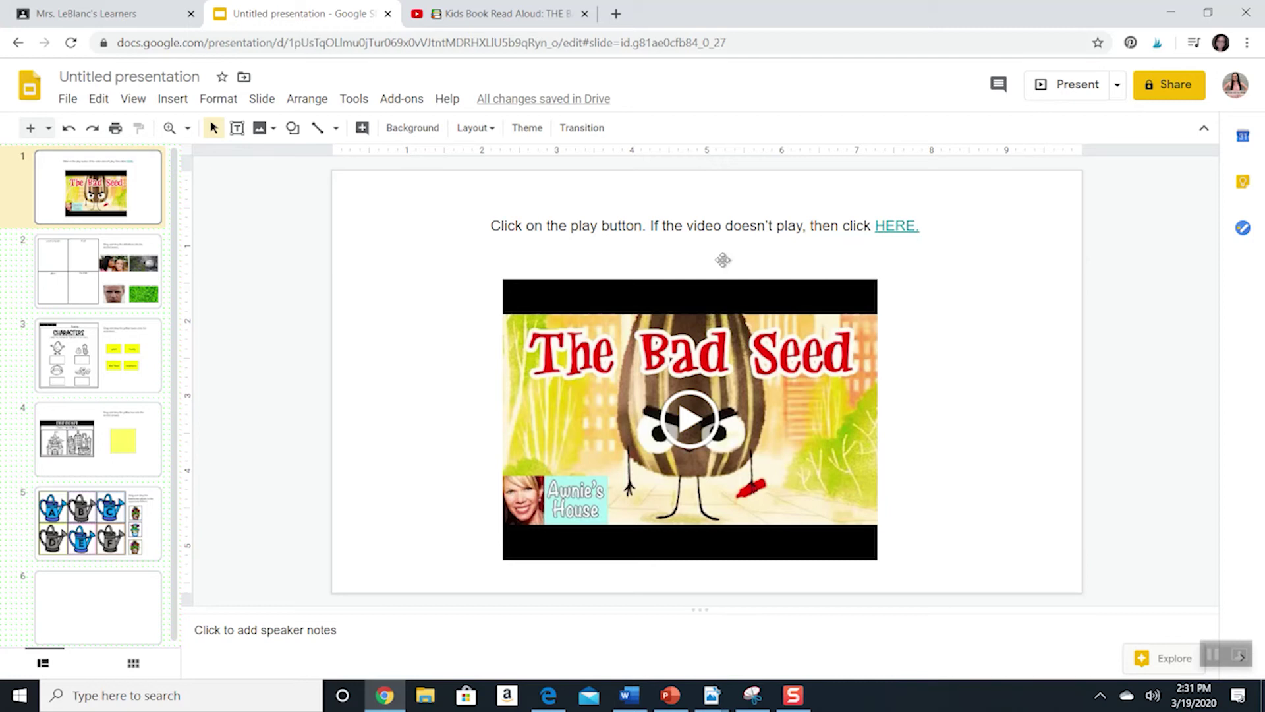
Open slide 2, switch to the Bad Seed PDF in Adobe Acrobat and go to the Draw It vocabulary page
{"action": "left_click", "coordinate": [146, 249]}
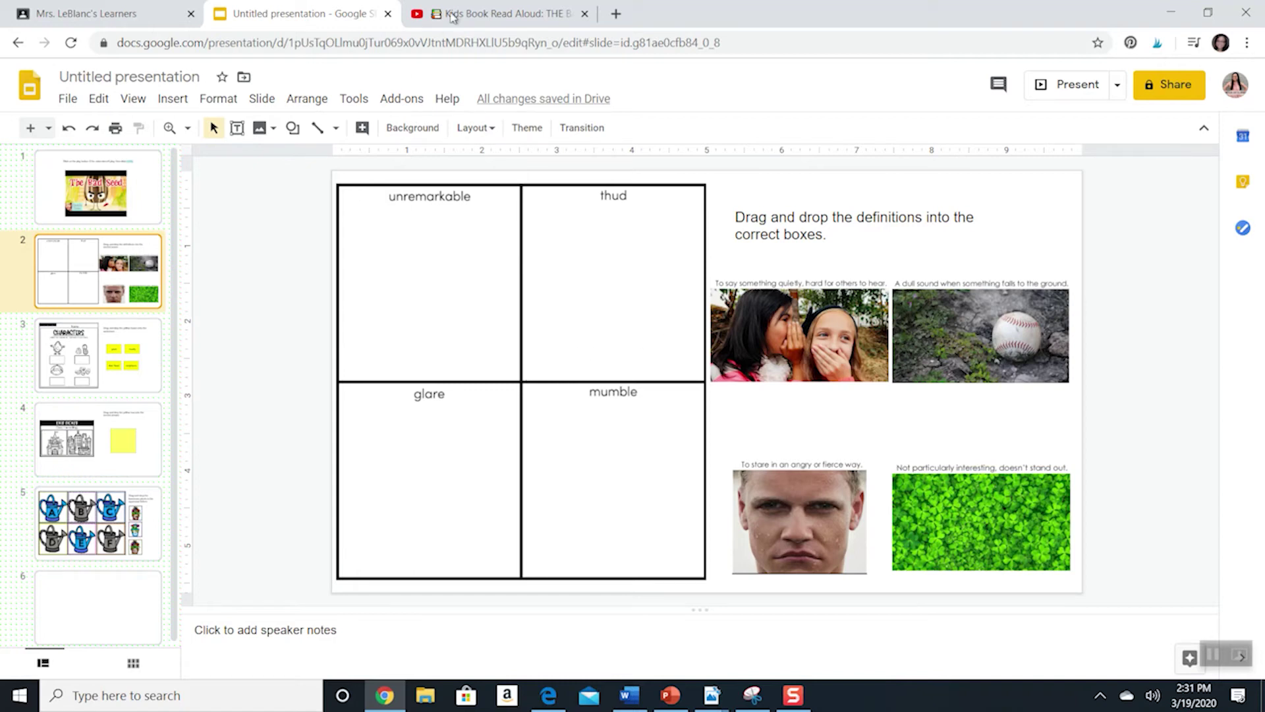
{"action": "mouse_move", "coordinate": [720, 707]}
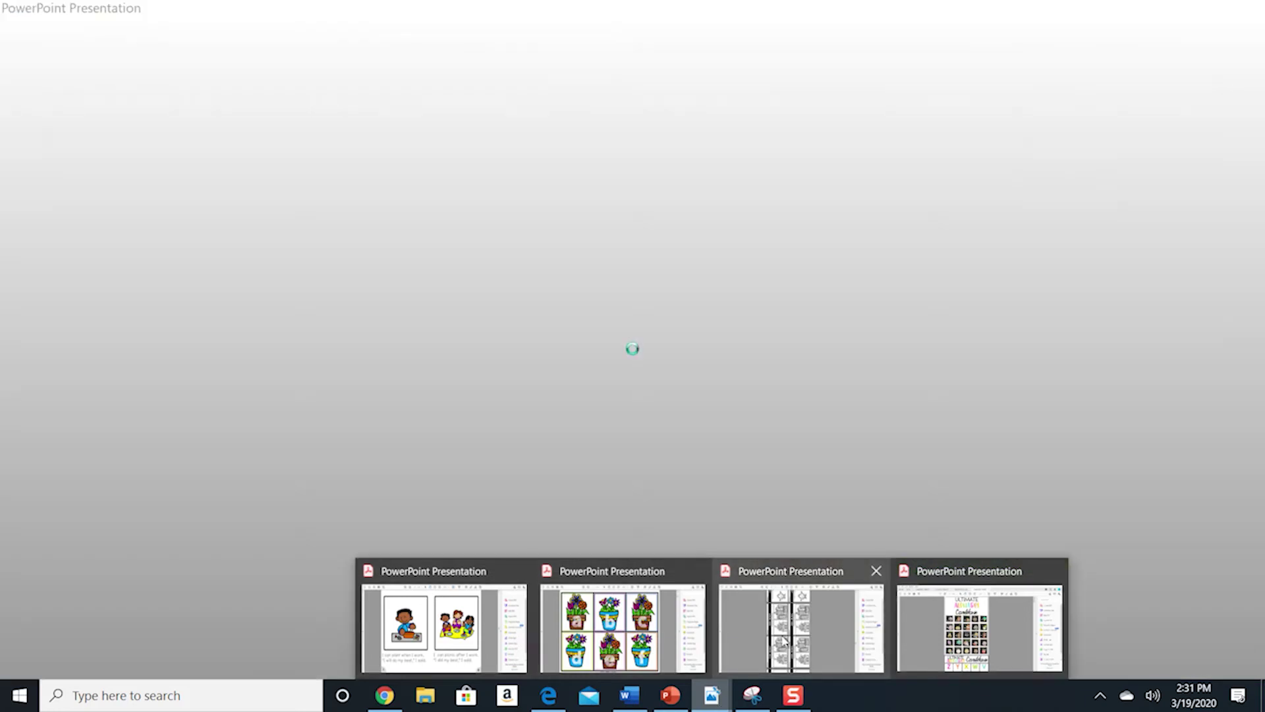
{"action": "left_click", "coordinate": [781, 643]}
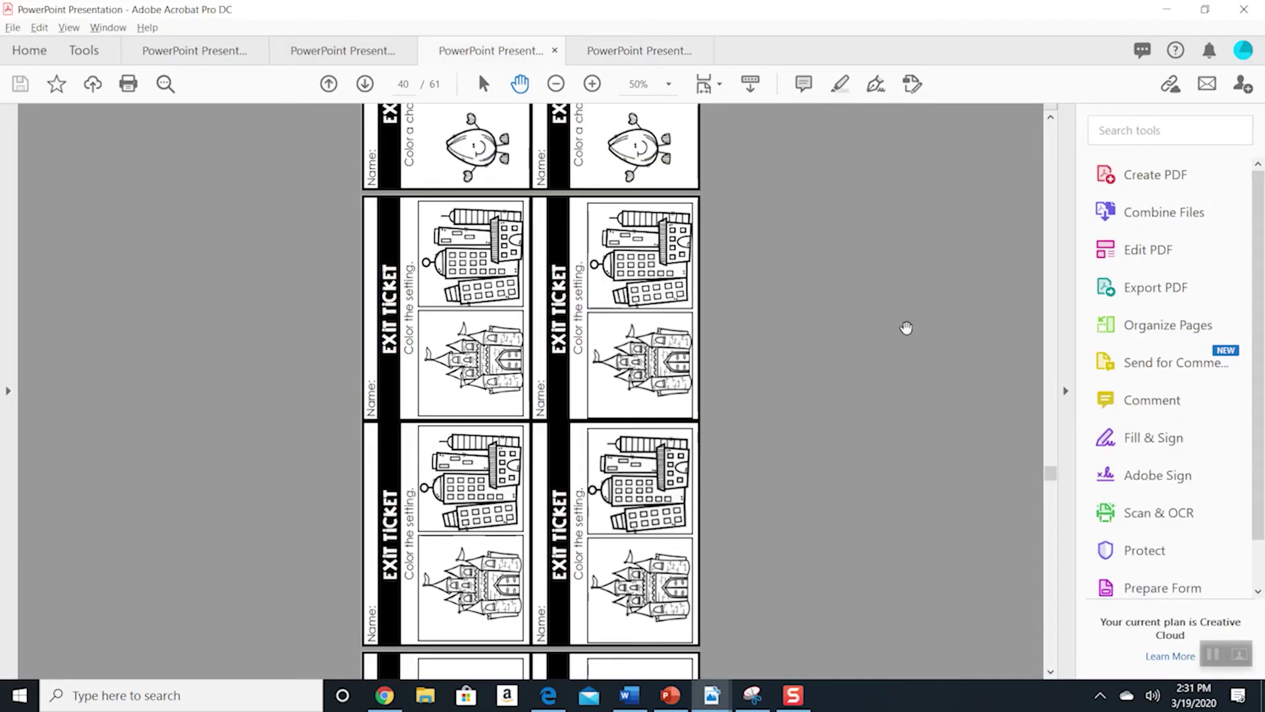
{"action": "mouse_move", "coordinate": [1051, 474]}
{"action": "left_mouse_down"}
{"action": "mouse_move", "coordinate": [1044, 412]}
{"action": "mouse_move", "coordinate": [1062, 542]}
{"action": "left_mouse_up"}
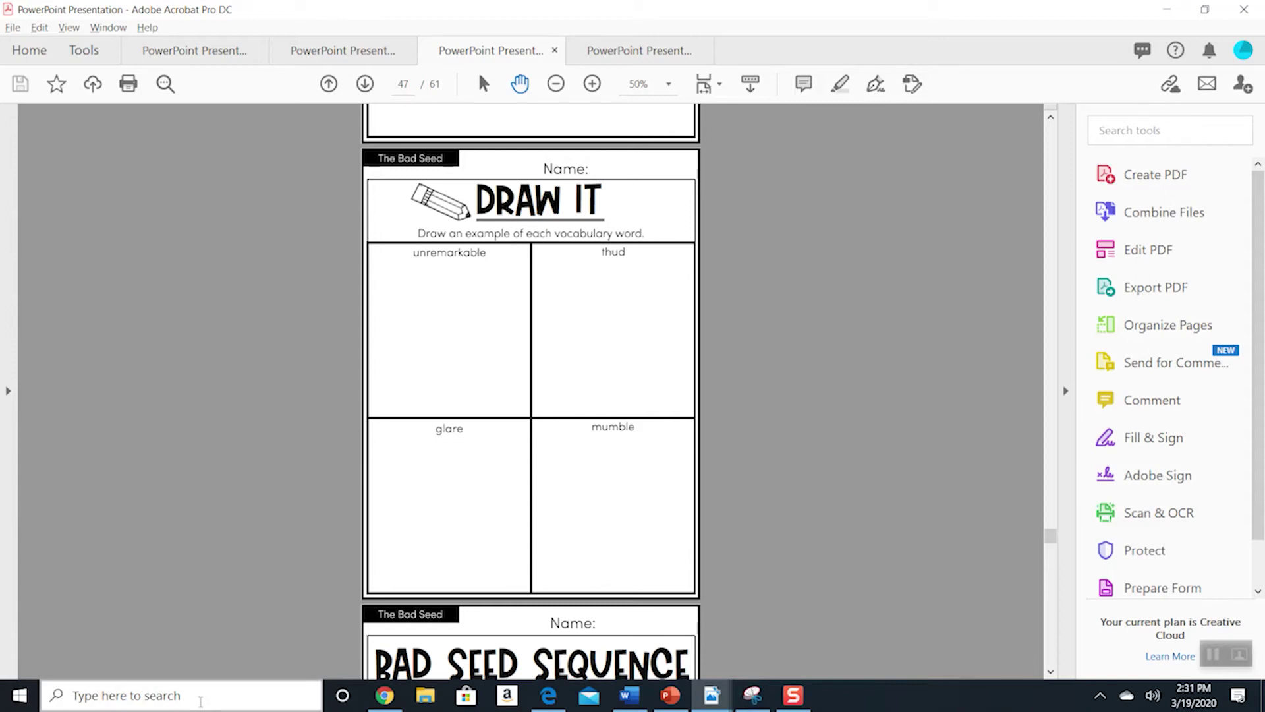
Capture the four-box vocabulary grid from the Draw It page with Snipping Tool, and return to the slides presentation
{"action": "left_click", "coordinate": [198, 699]}
{"action": "type", "text": "s"}
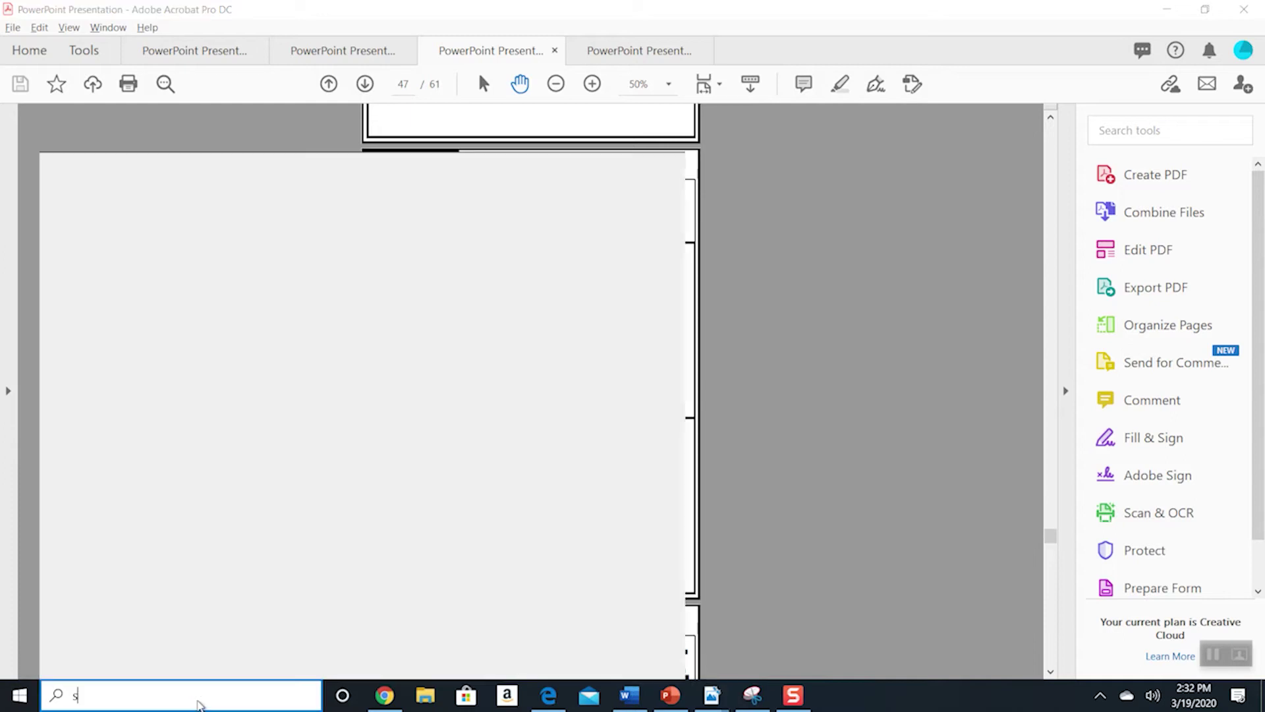
{"action": "type", "text": "nippet"}
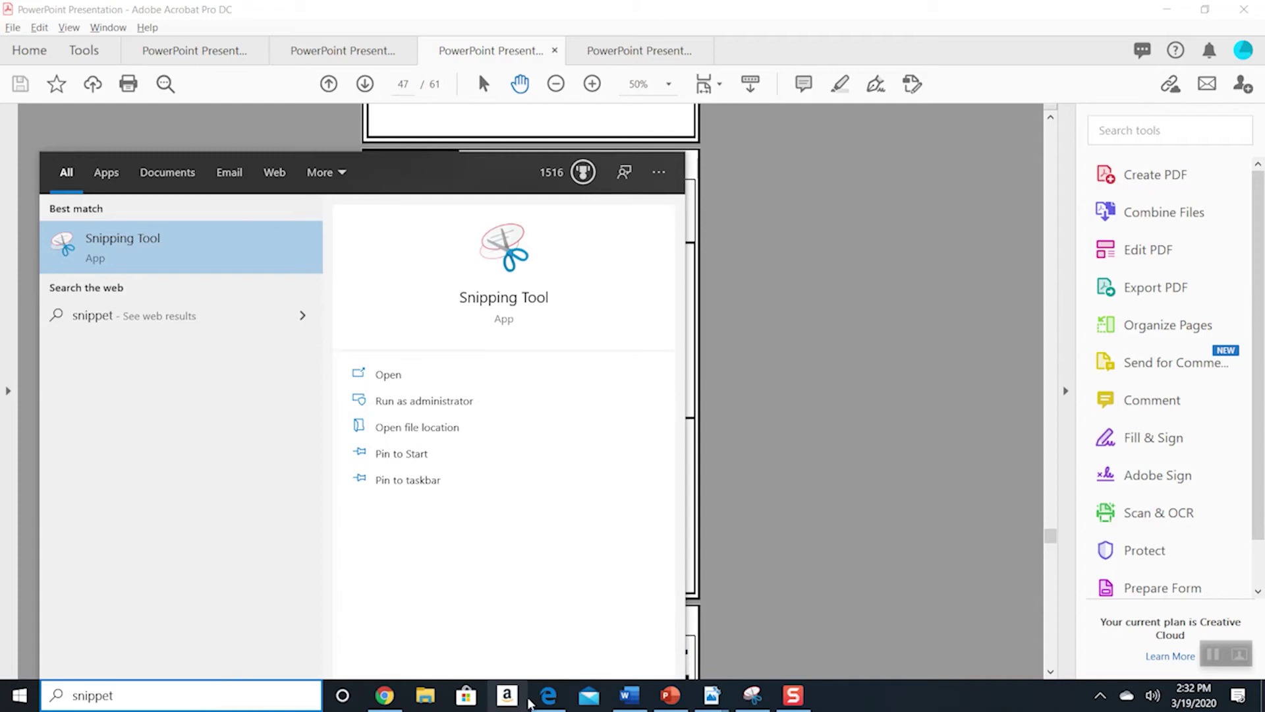
{"action": "left_click", "coordinate": [752, 696]}
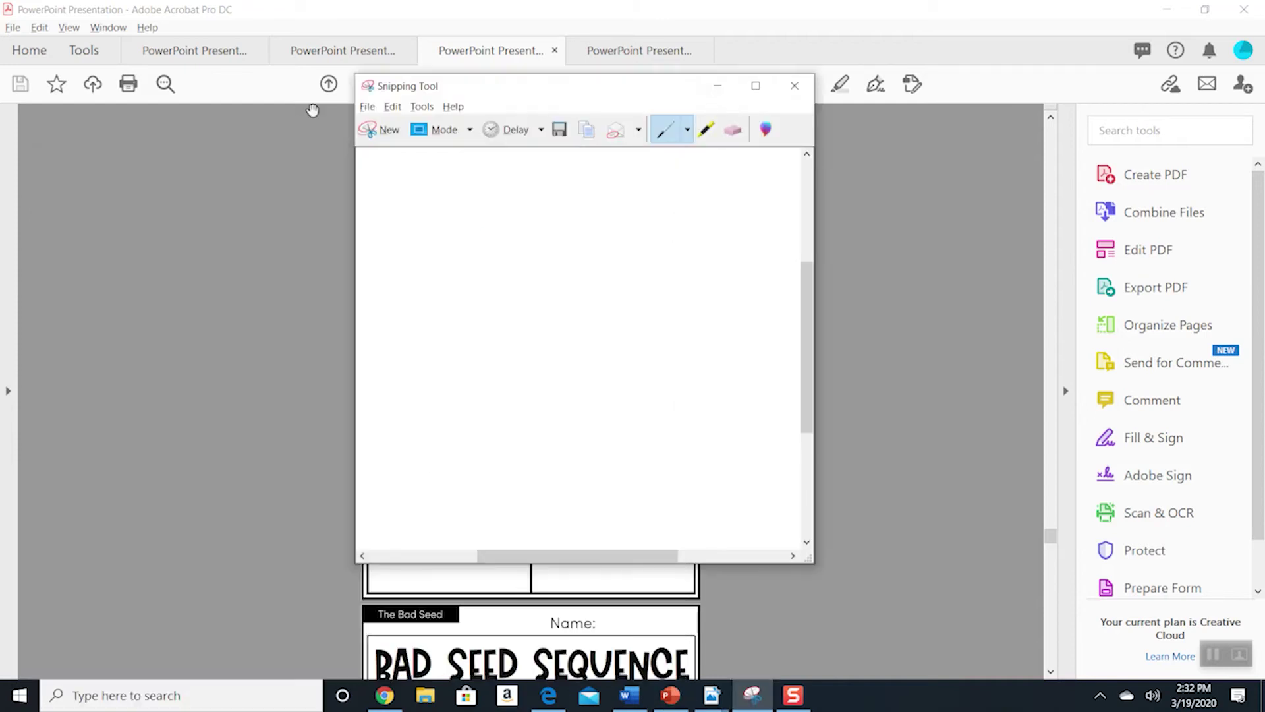
{"action": "left_click", "coordinate": [388, 131]}
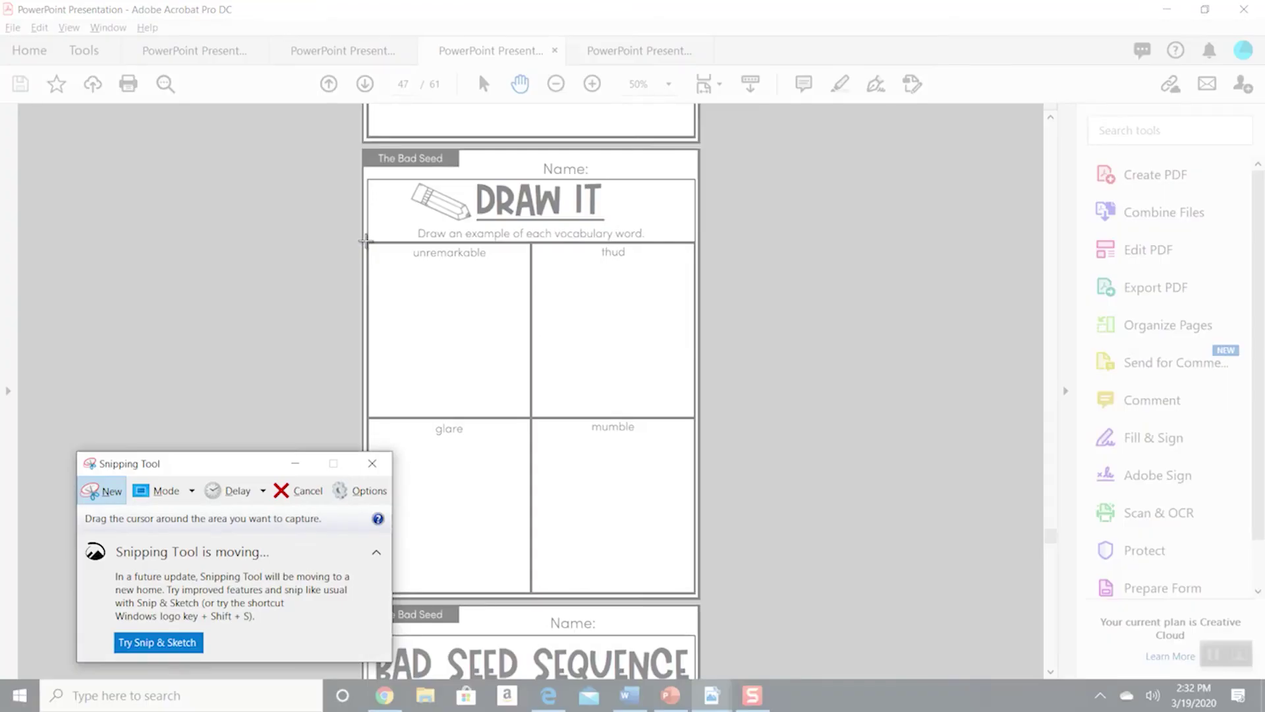
{"action": "left_click_drag", "start_coordinate": [364, 243], "coordinate": [697, 597]}
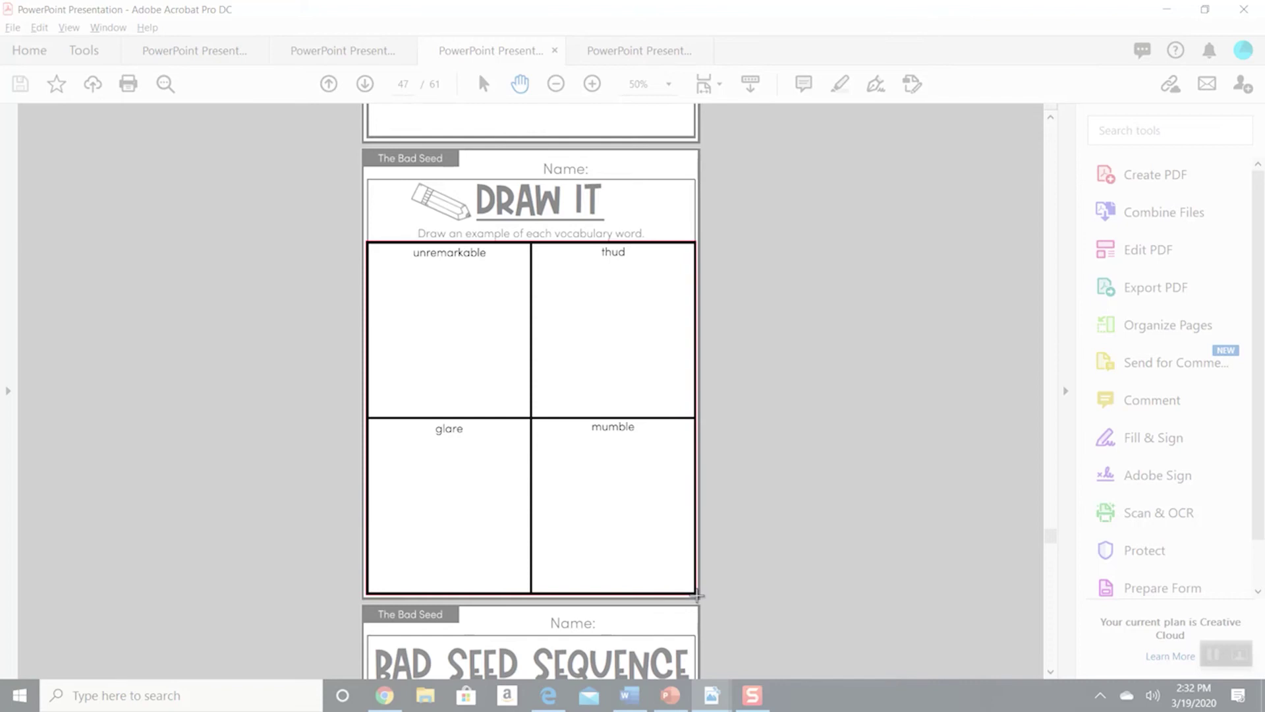
{"action": "left_click_drag", "start_coordinate": [607, 89], "coordinate": [428, 346]}
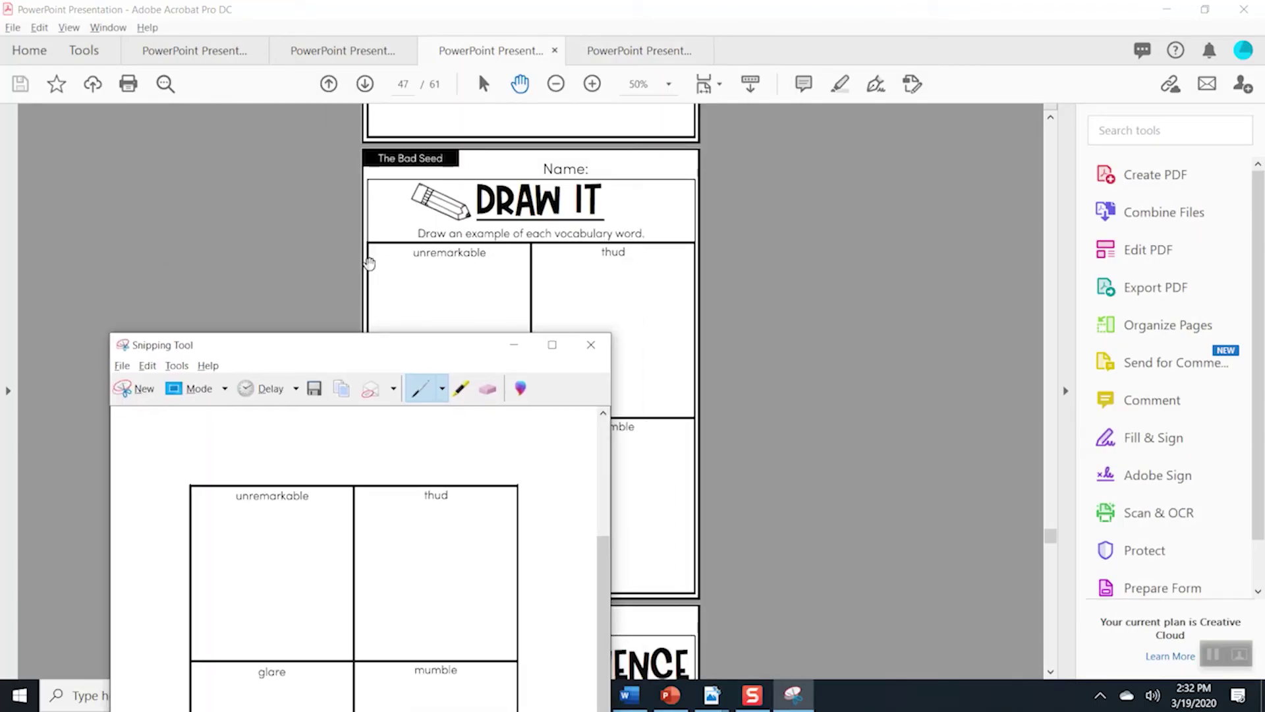
{"action": "left_click_drag", "start_coordinate": [324, 354], "coordinate": [261, 168]}
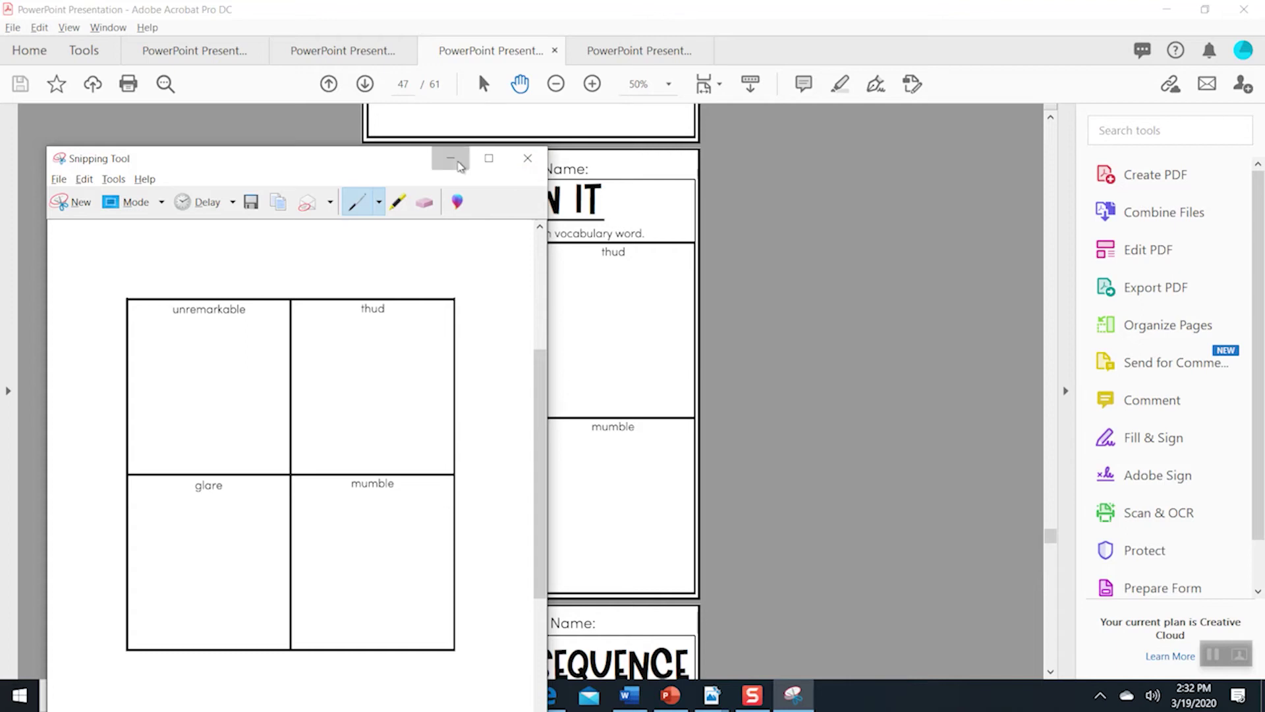
{"action": "left_click", "coordinate": [450, 159]}
{"action": "left_click", "coordinate": [1166, 10]}
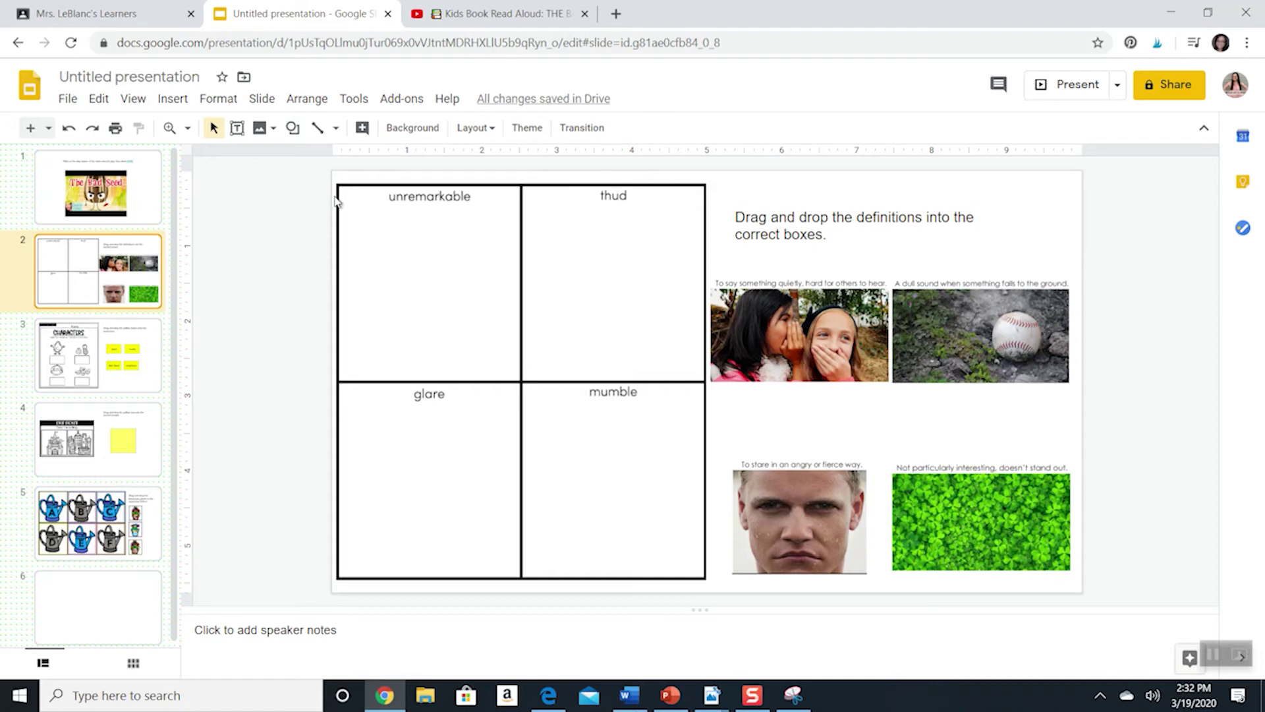
Draw a rectangle shape covering the unremarkable box of the vocabulary grid on slide 2
{"action": "left_click", "coordinate": [291, 130]}
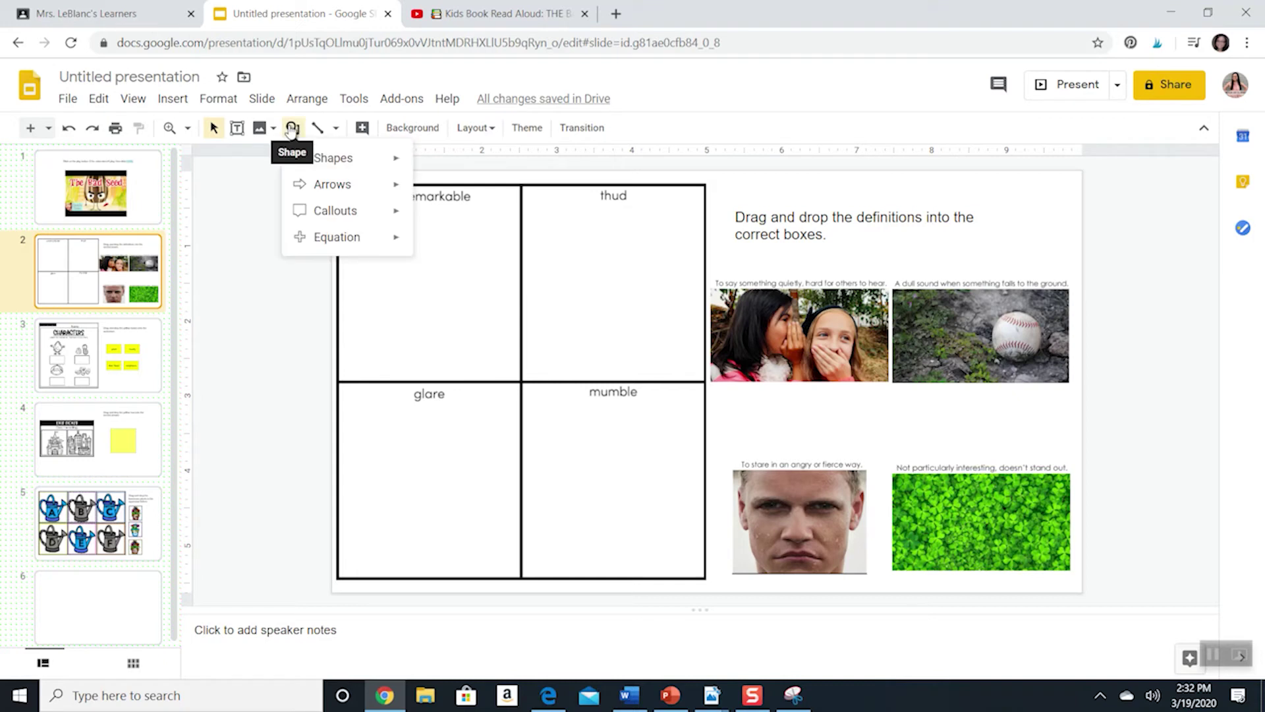
{"action": "mouse_move", "coordinate": [340, 168]}
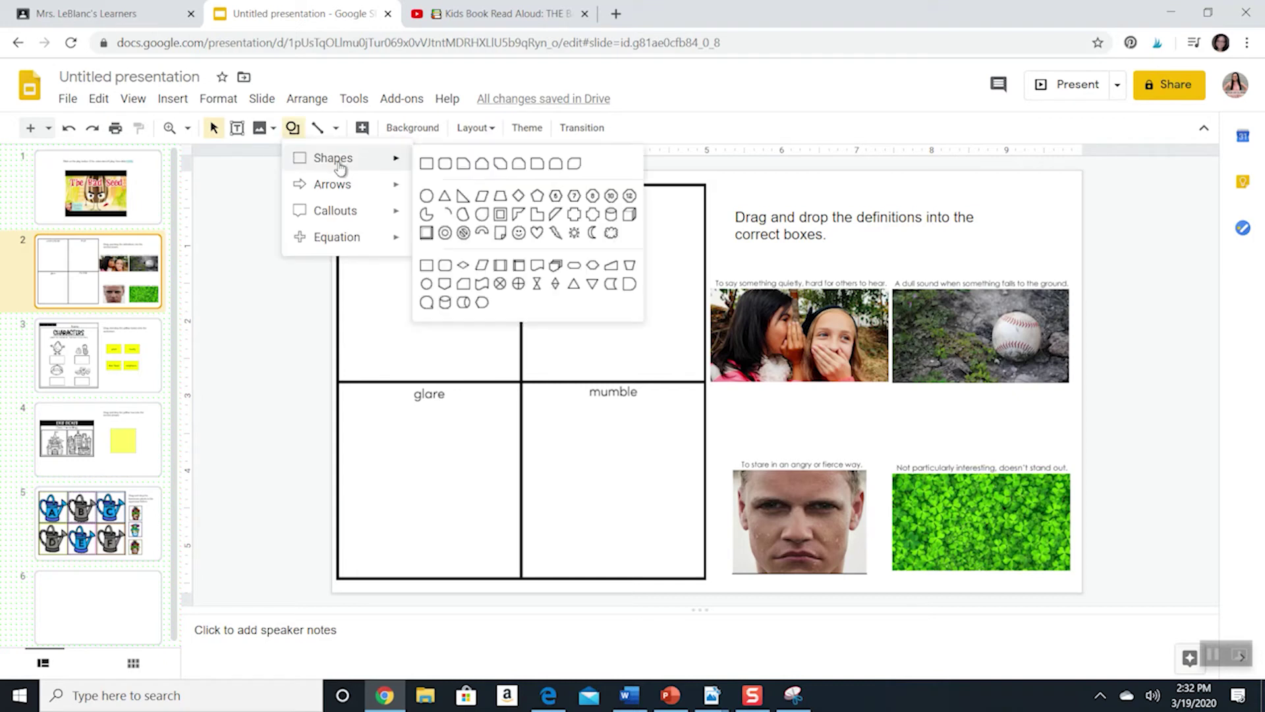
{"action": "left_click", "coordinate": [426, 164]}
{"action": "left_click_drag", "start_coordinate": [338, 187], "coordinate": [521, 381]}
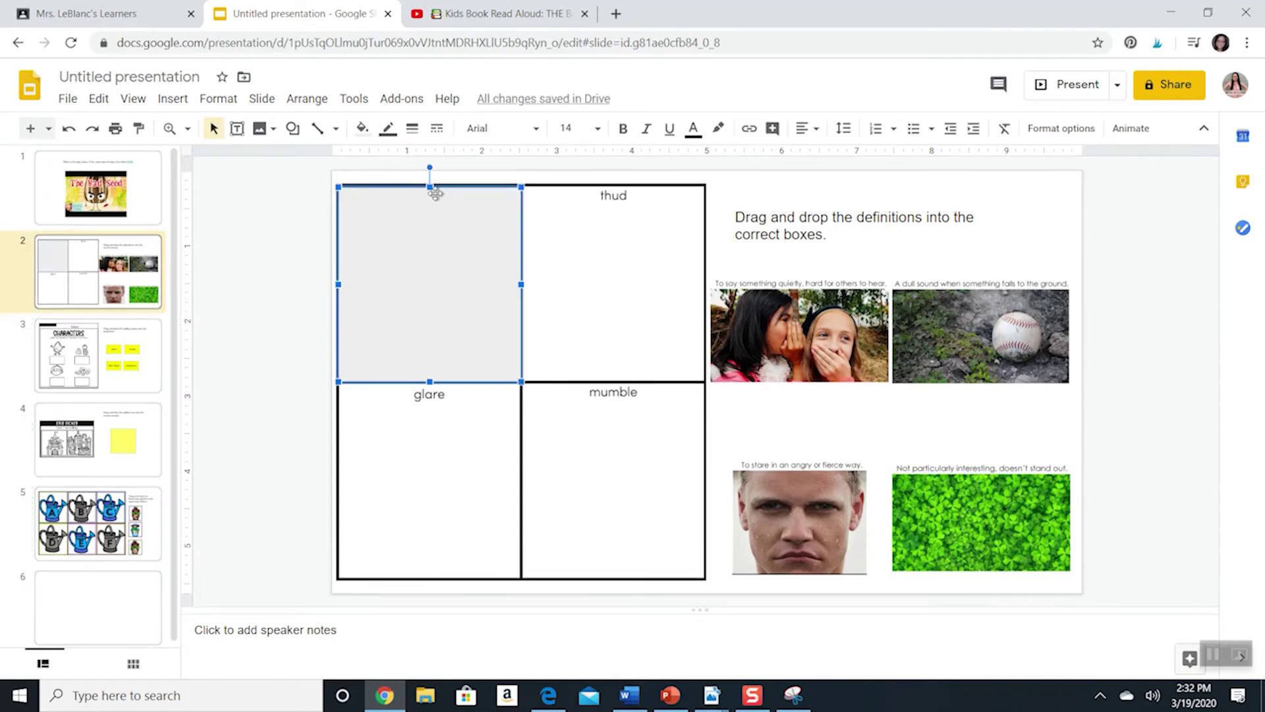
Add a text box reading "unremarkable", narrow it to fit the word and center it along the gray rectangle's upper edge
{"action": "left_click", "coordinate": [237, 128]}
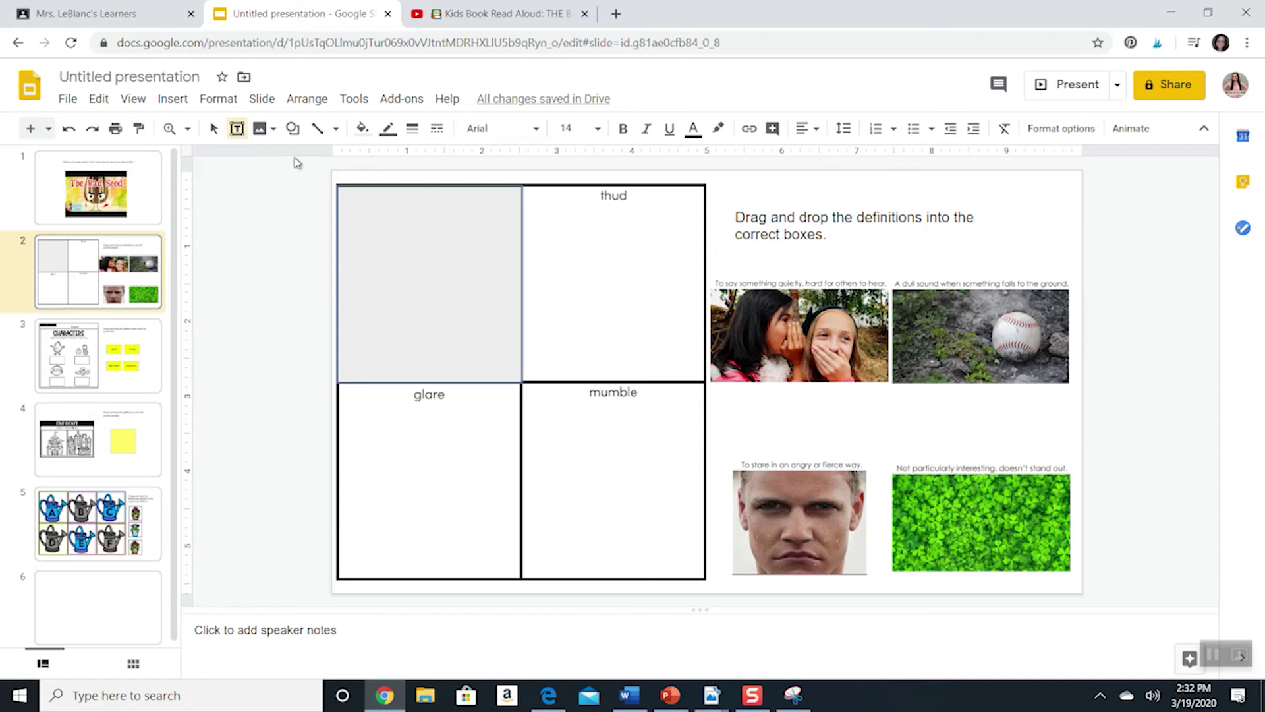
{"action": "left_click", "coordinate": [377, 195]}
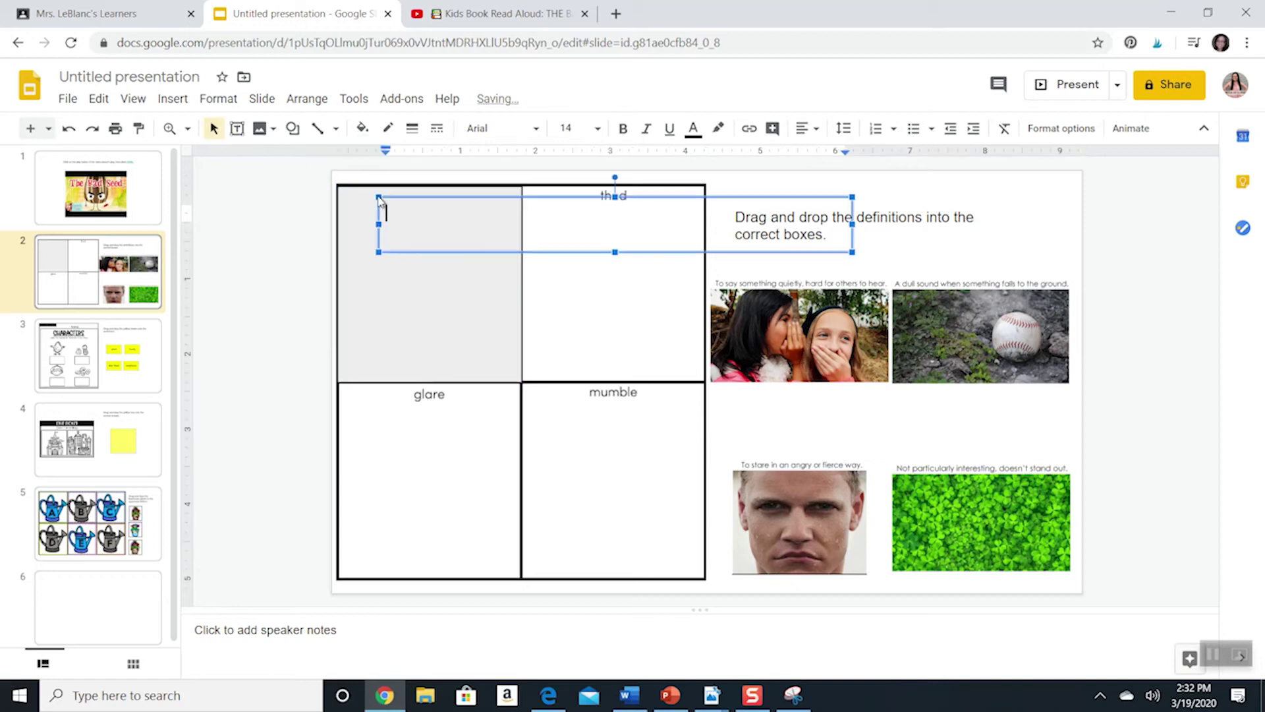
{"action": "type", "text": "unremarkable"}
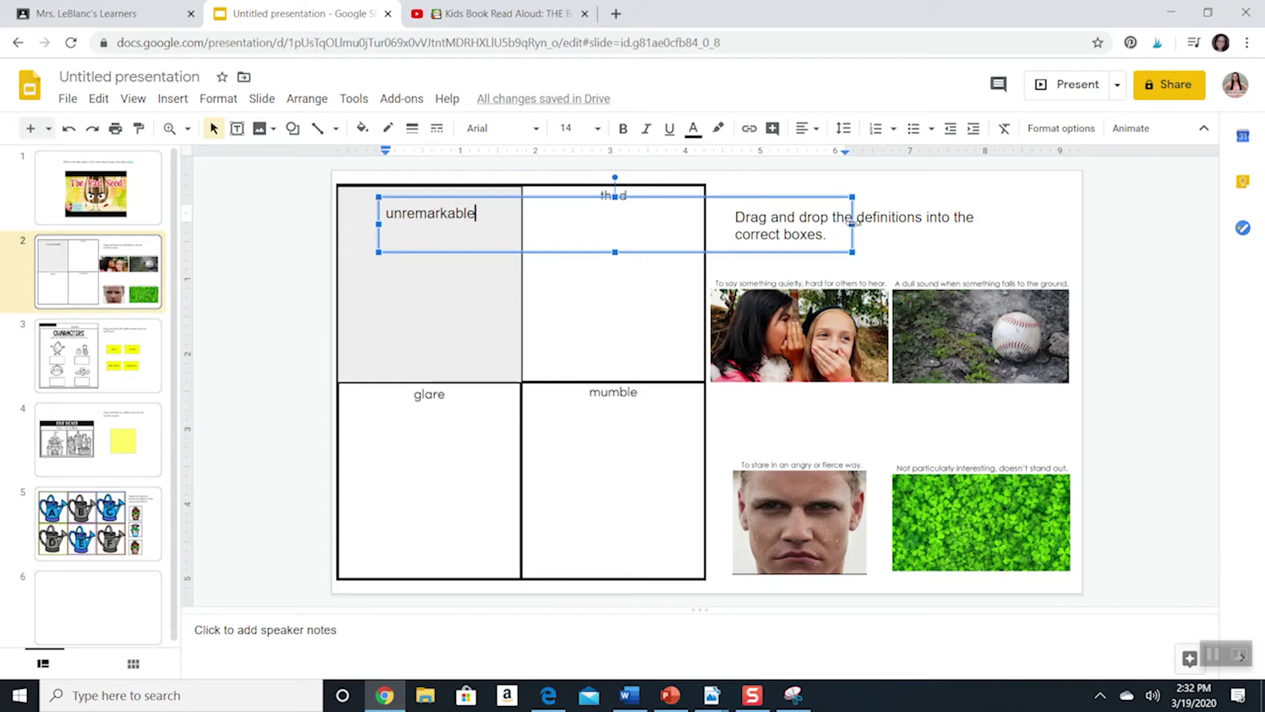
{"action": "left_click_drag", "start_coordinate": [852, 224], "coordinate": [449, 190]}
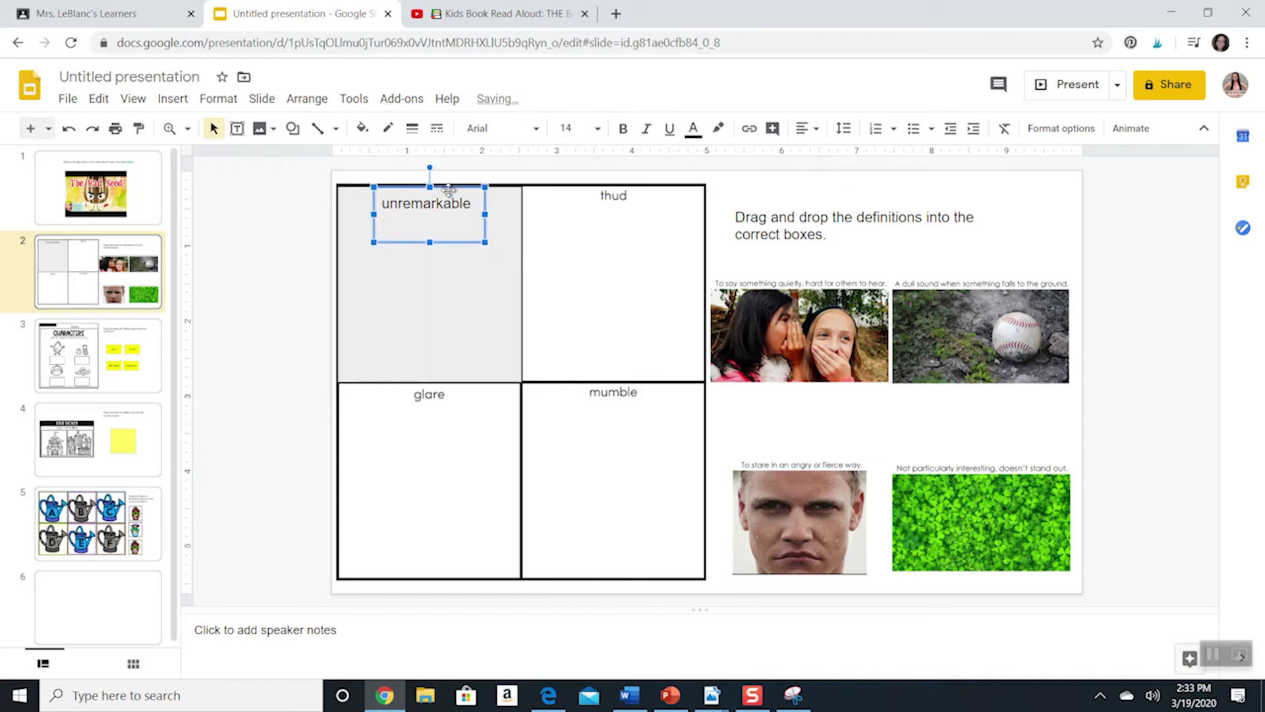
Delete the added "unremarkable" text box and the gray rectangle from slide 2
{"action": "key", "text": "Delete"}
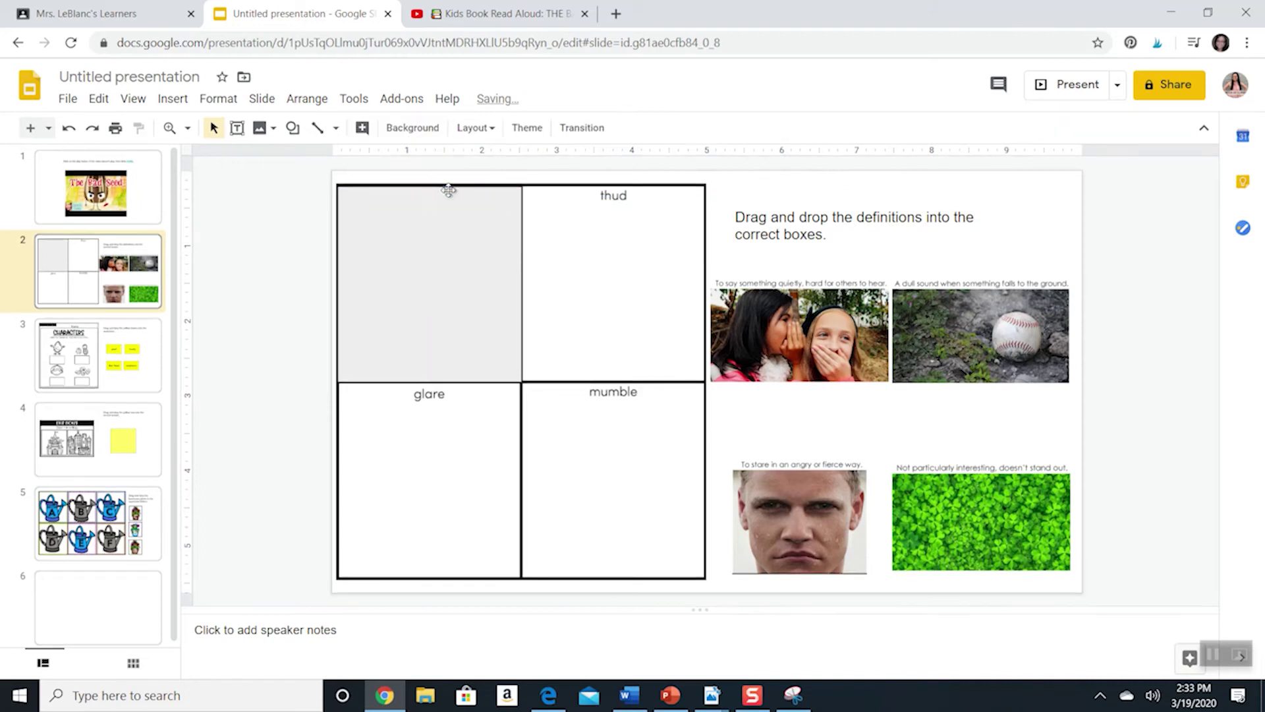
{"action": "left_click", "coordinate": [471, 235]}
{"action": "key", "text": "Delete"}
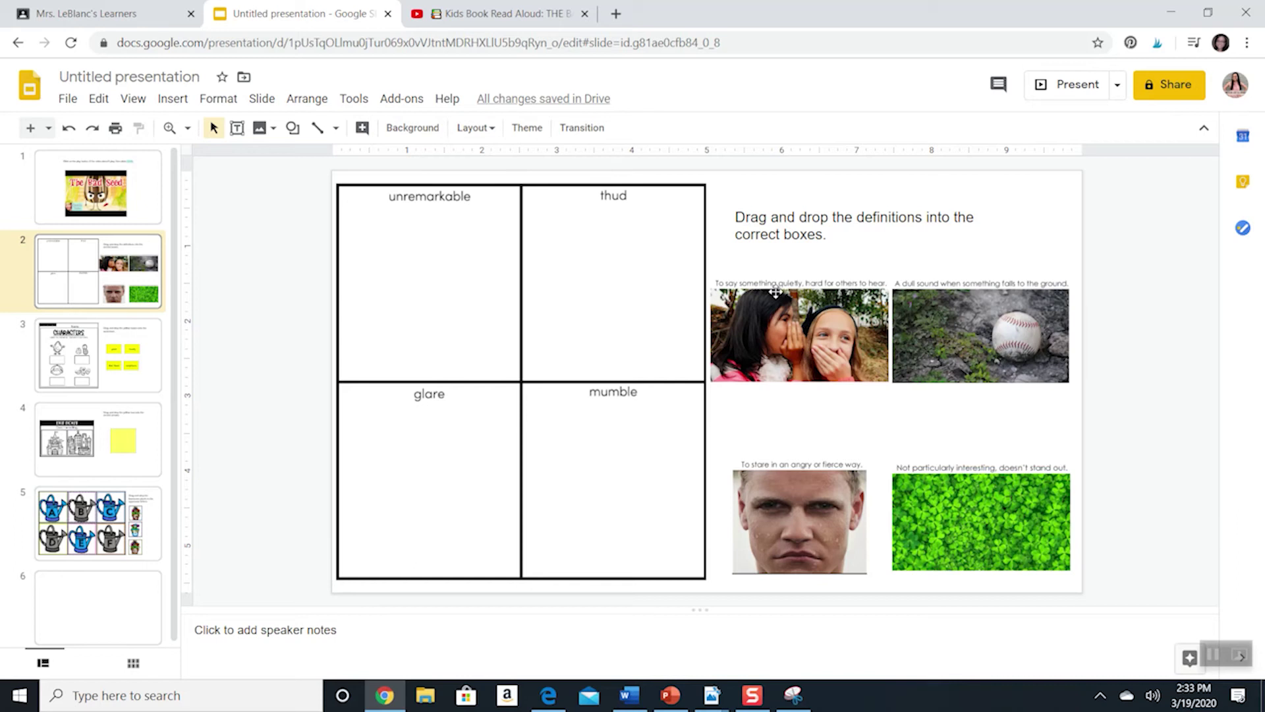
Go to the Glare vocabulary card in the Acrobat PDF and snip its definition and photo with Snipping Tool
{"action": "key", "text": "alt+Tab"}
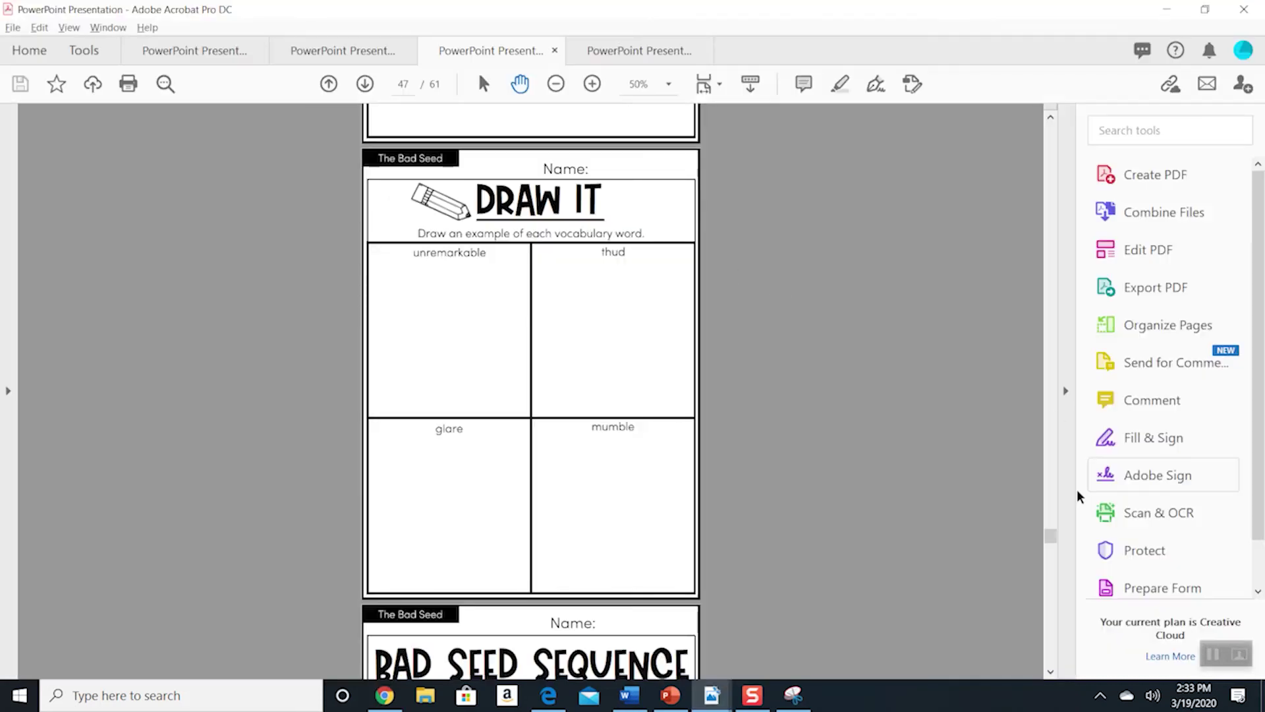
{"action": "mouse_move", "coordinate": [1050, 536]}
{"action": "left_mouse_down"}
{"action": "mouse_move", "coordinate": [1056, 366]}
{"action": "mouse_move", "coordinate": [1057, 386]}
{"action": "left_mouse_up"}
{"action": "left_click", "coordinate": [796, 702]}
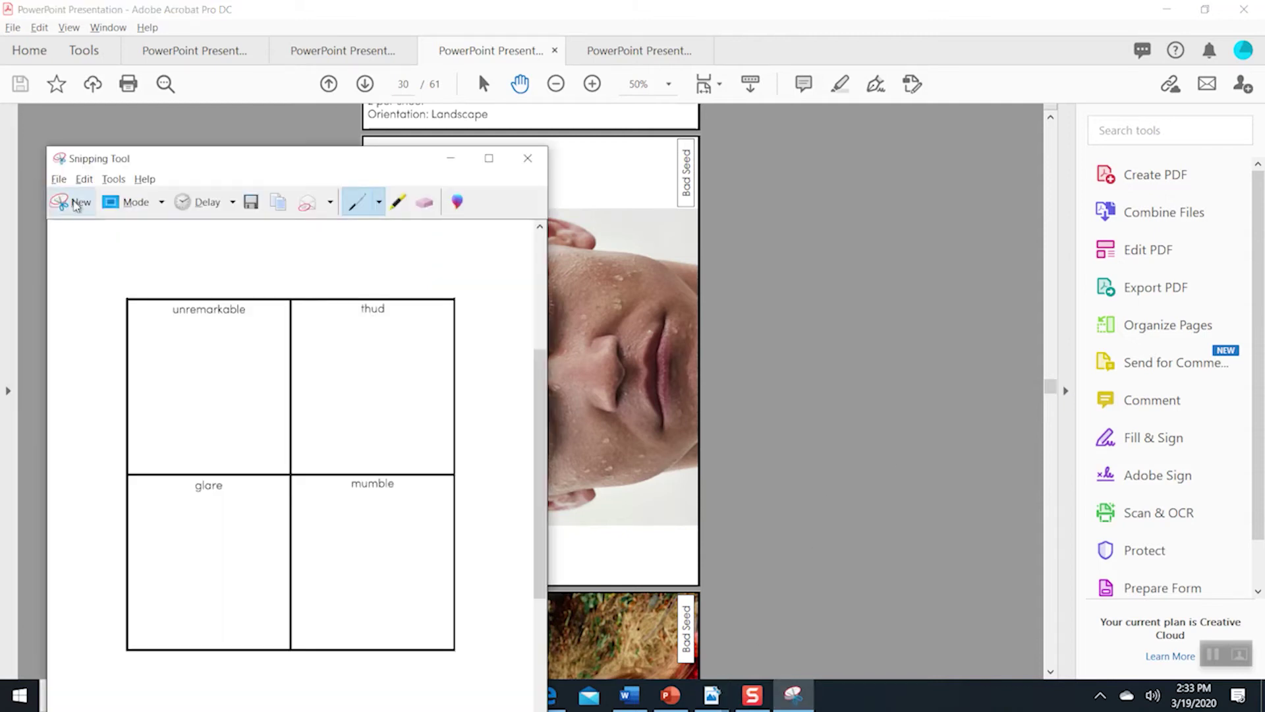
{"action": "left_click", "coordinate": [76, 205]}
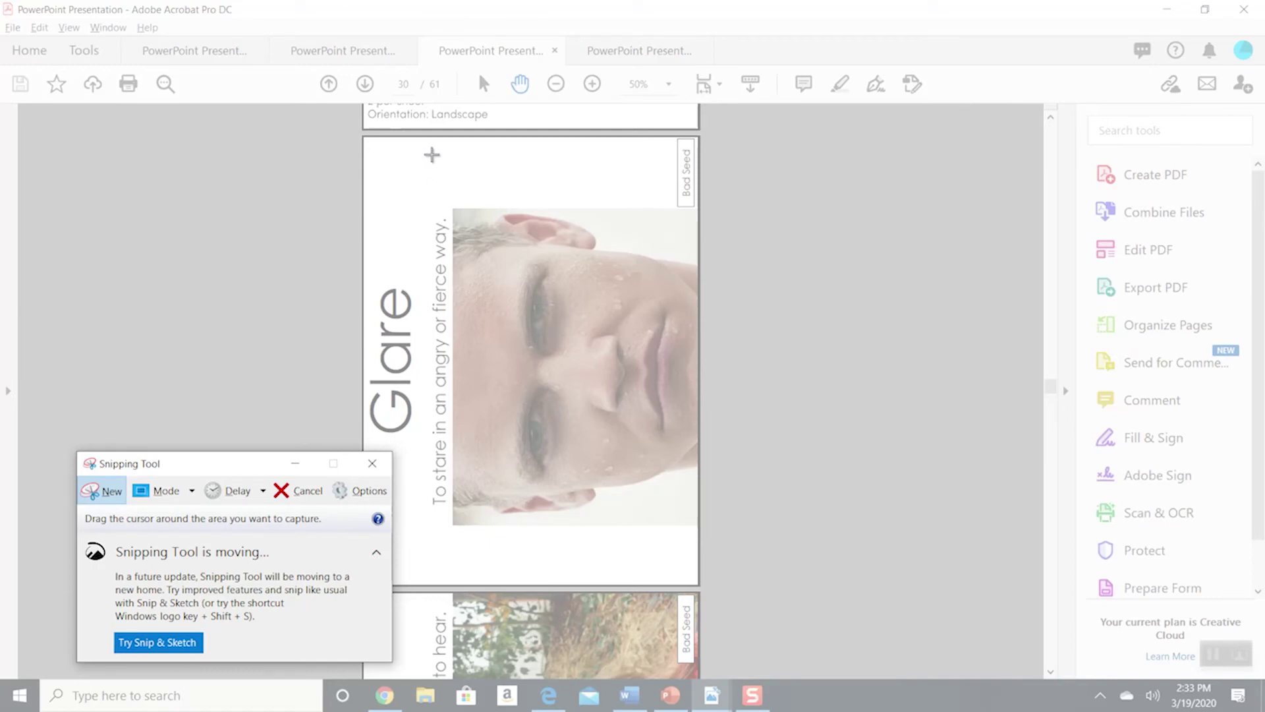
{"action": "mouse_move", "coordinate": [429, 158]}
{"action": "left_mouse_down"}
{"action": "mouse_move", "coordinate": [430, 361]}
{"action": "mouse_move", "coordinate": [525, 565]}
{"action": "mouse_move", "coordinate": [677, 562]}
{"action": "left_mouse_up"}
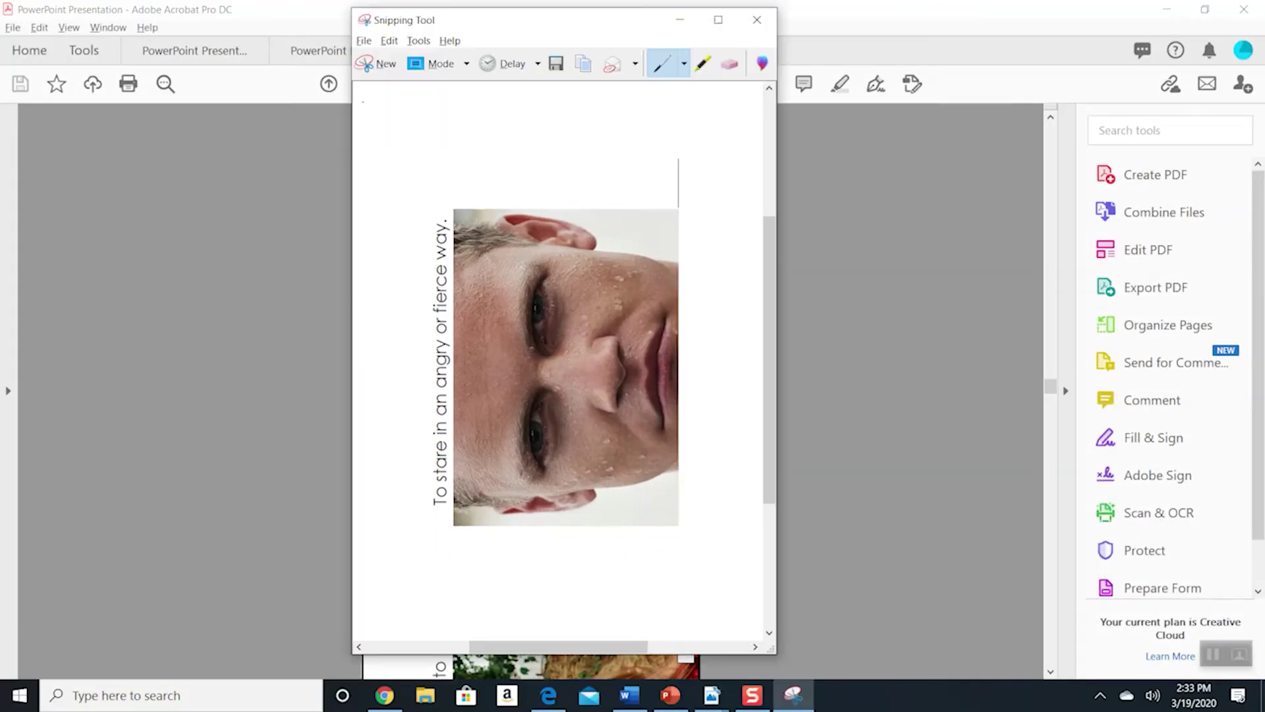
Retake the Glare card snip, framing only the definition and photo inside the card border, and copy it
{"action": "left_click", "coordinate": [388, 70]}
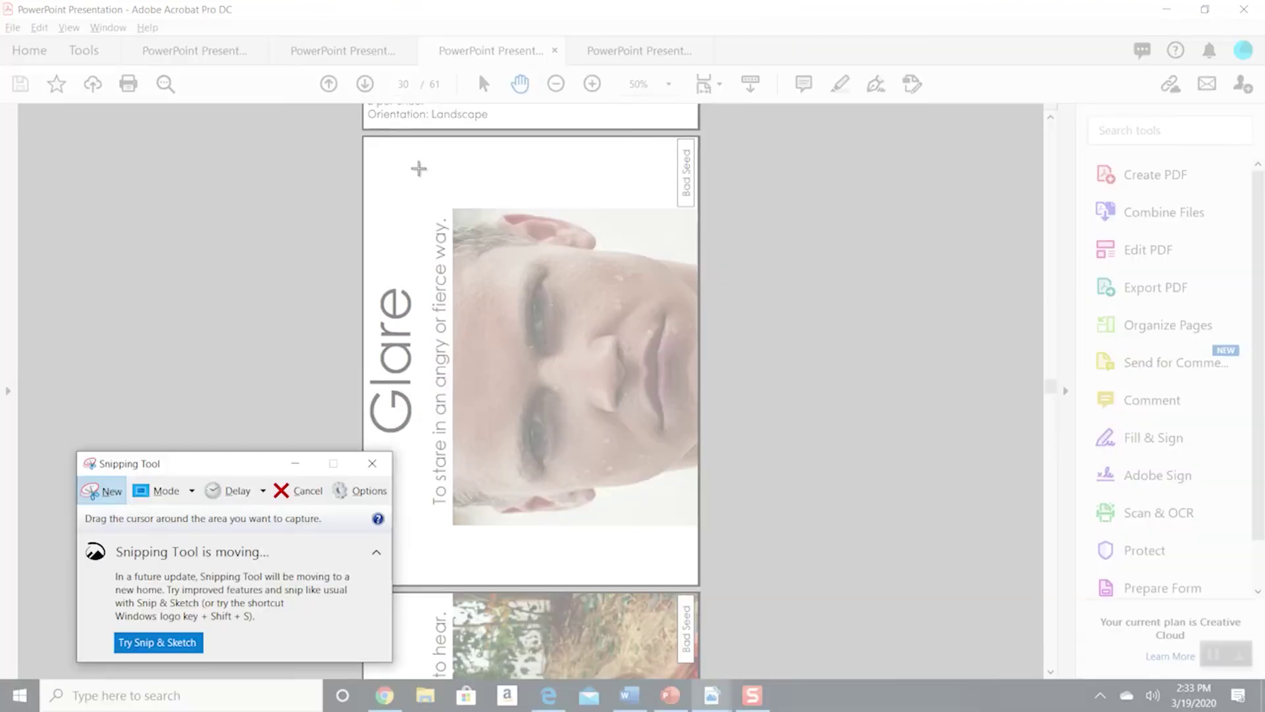
{"action": "left_click_drag", "start_coordinate": [424, 168], "coordinate": [678, 562]}
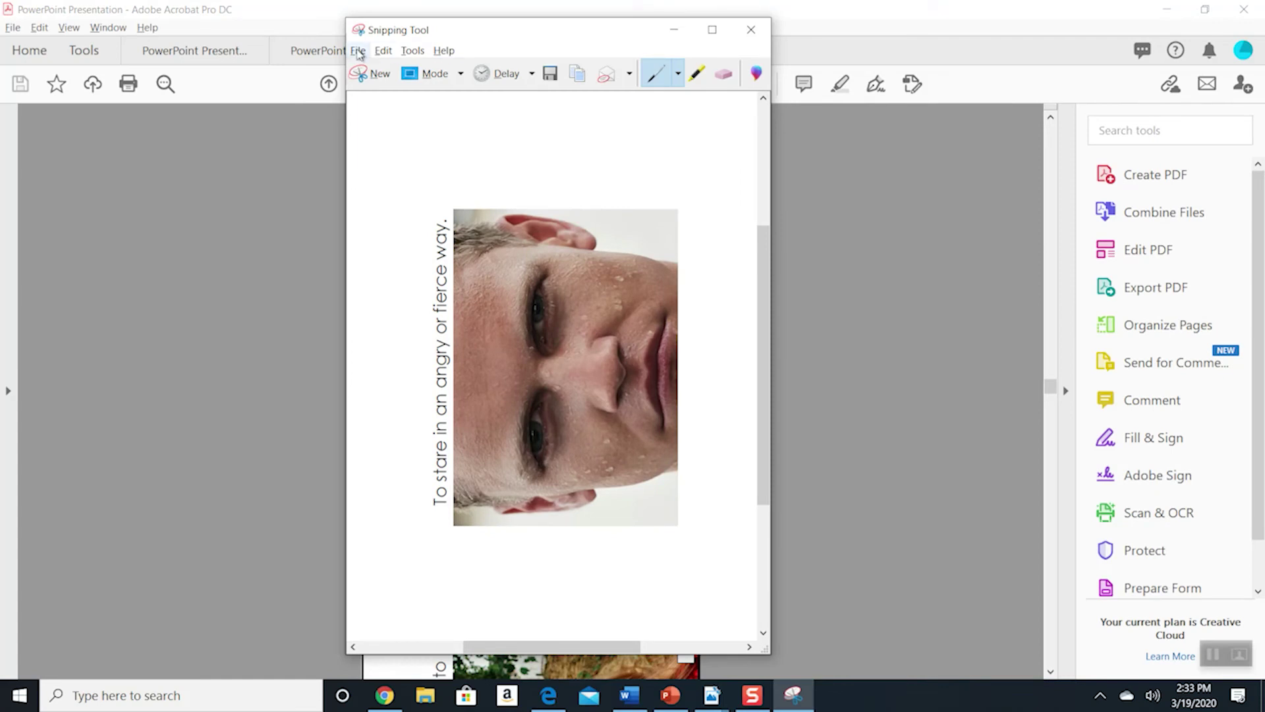
{"action": "left_click", "coordinate": [359, 51]}
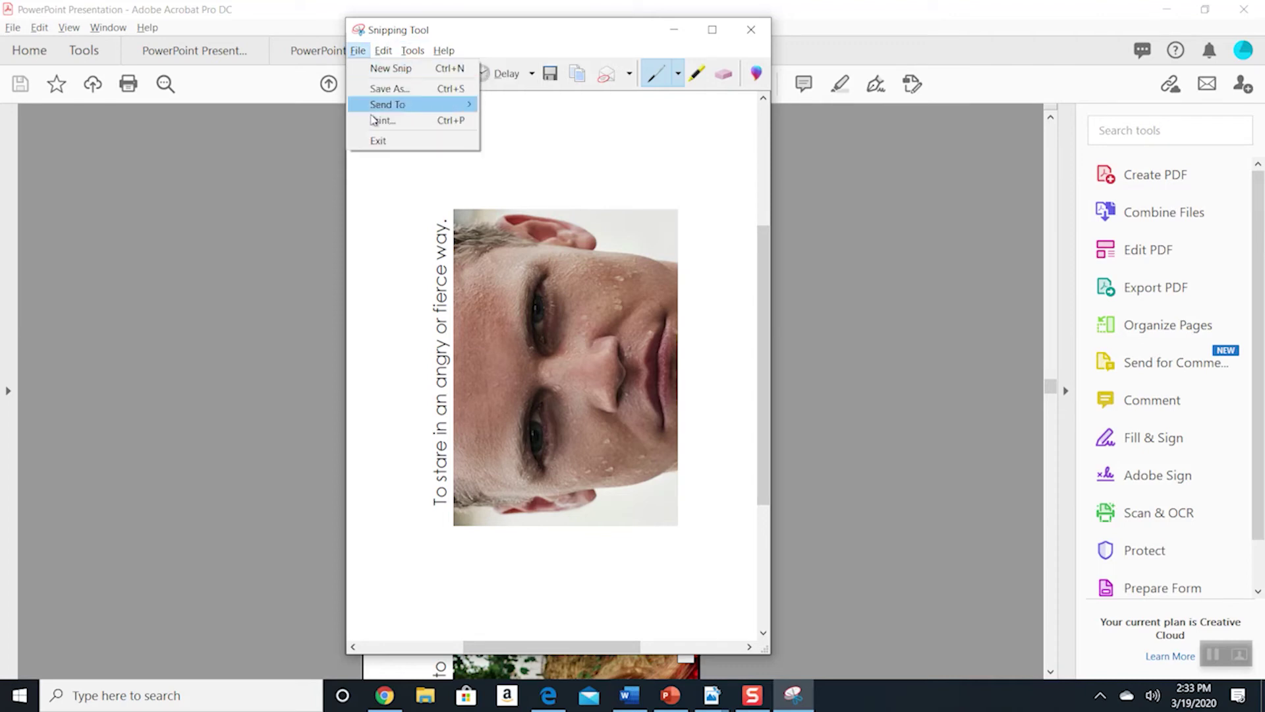
{"action": "key", "text": "Escape"}
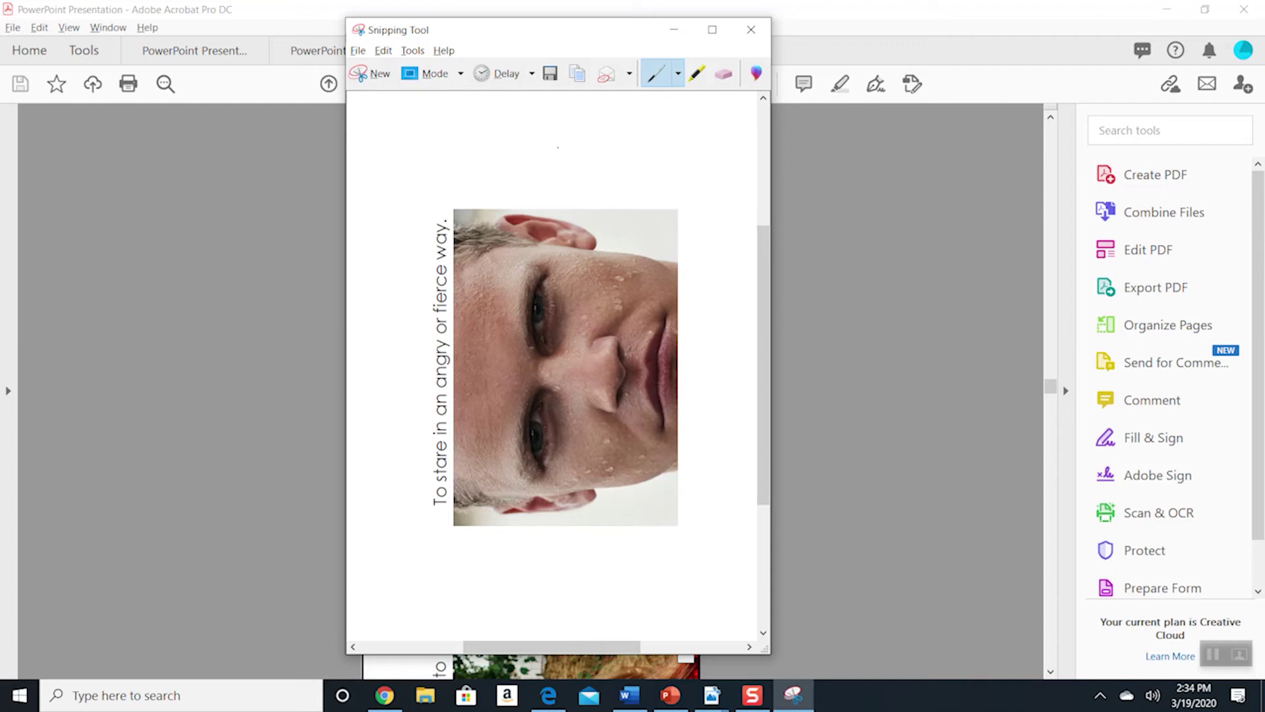
{"action": "right_click", "coordinate": [558, 148]}
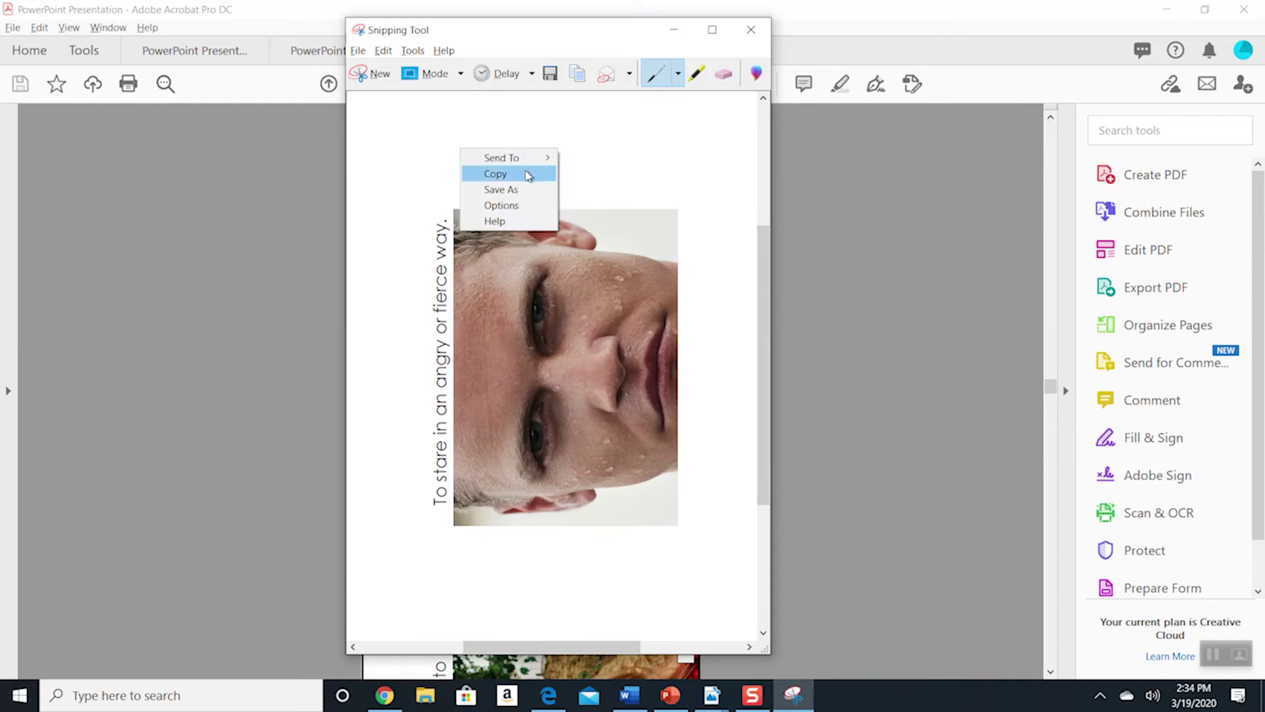
{"action": "left_click", "coordinate": [618, 123]}
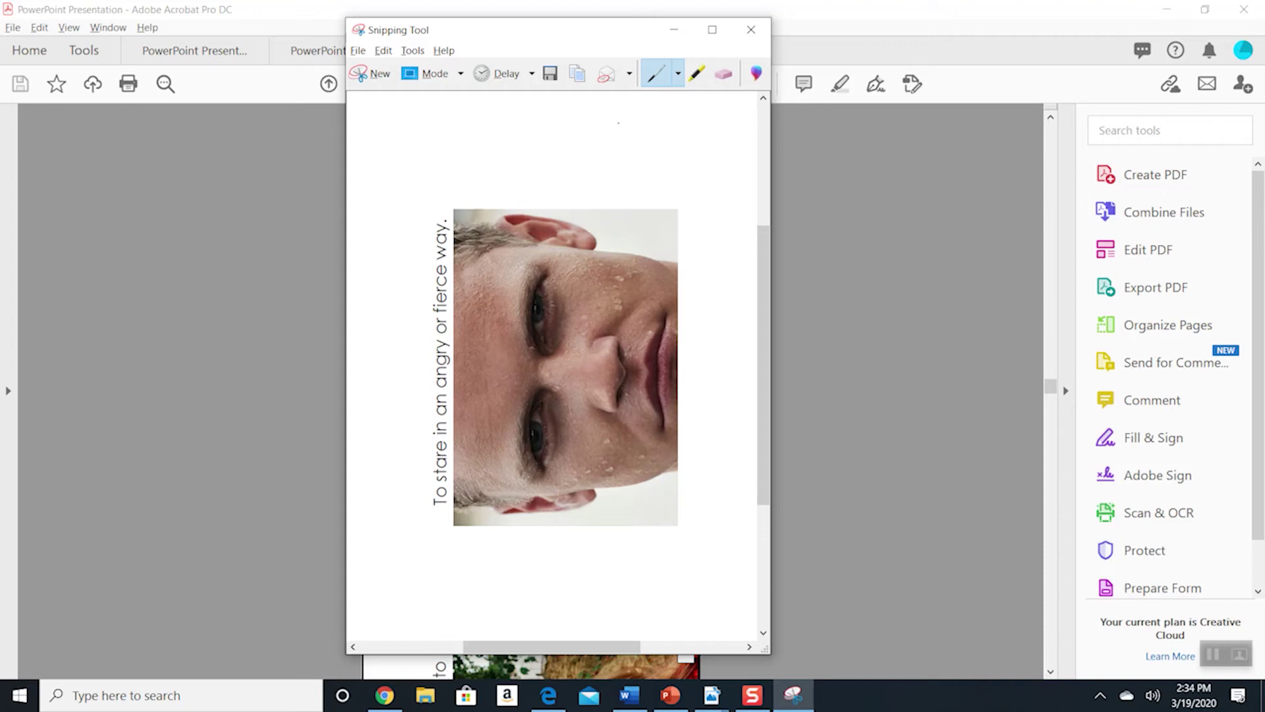
Paste the Glare snip onto slide 2 of the slides presentation and shrink it to about half its size
{"action": "key", "text": "alt+Tab"}
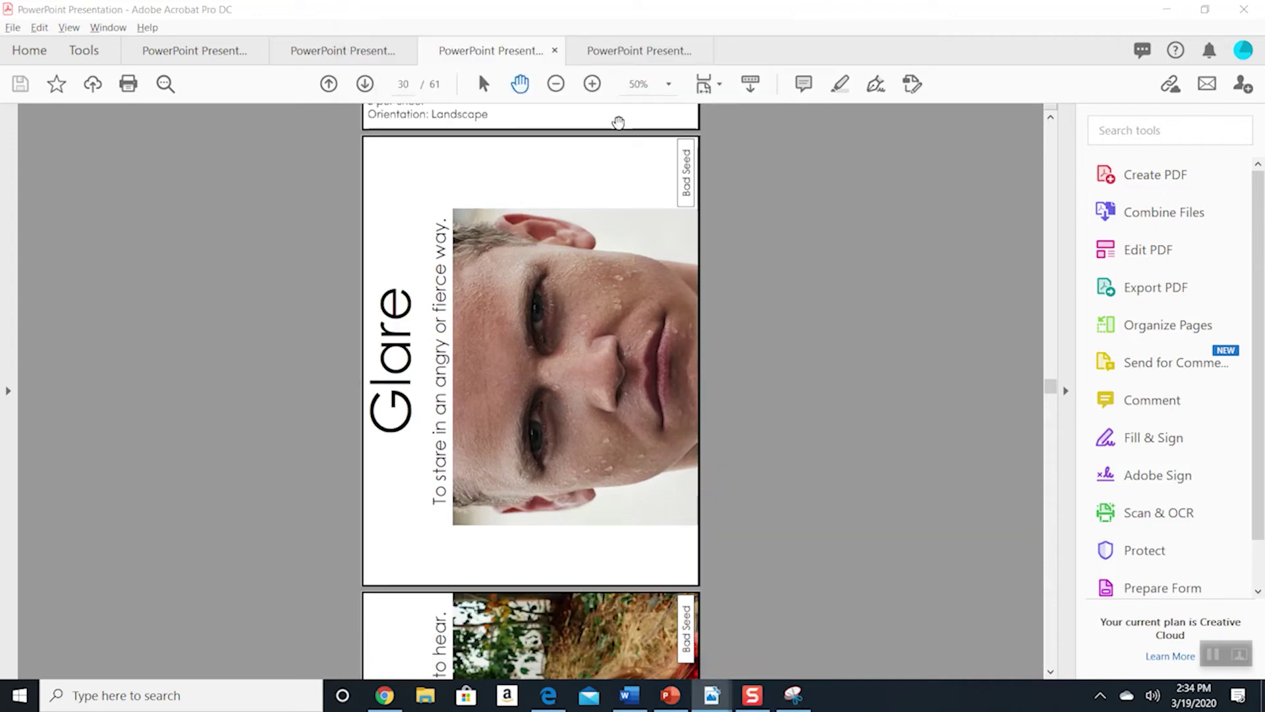
{"action": "key", "text": "alt+Tab"}
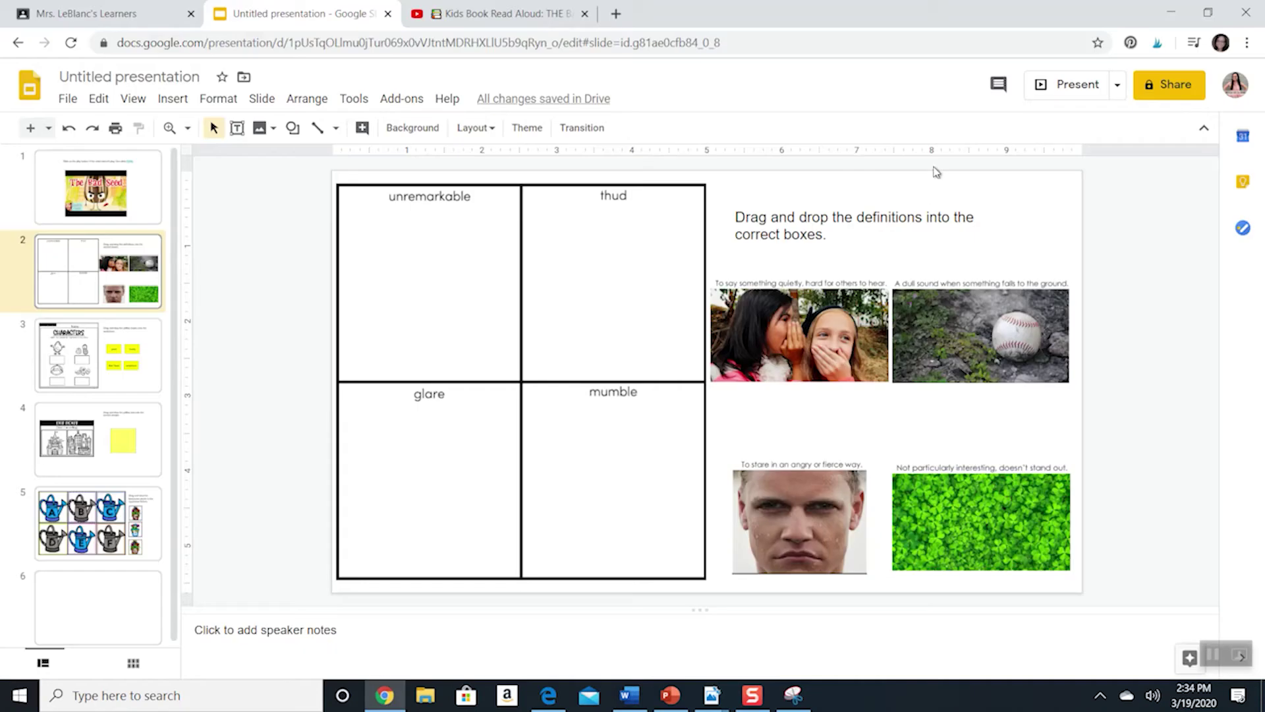
{"action": "key", "text": "ctrl+v"}
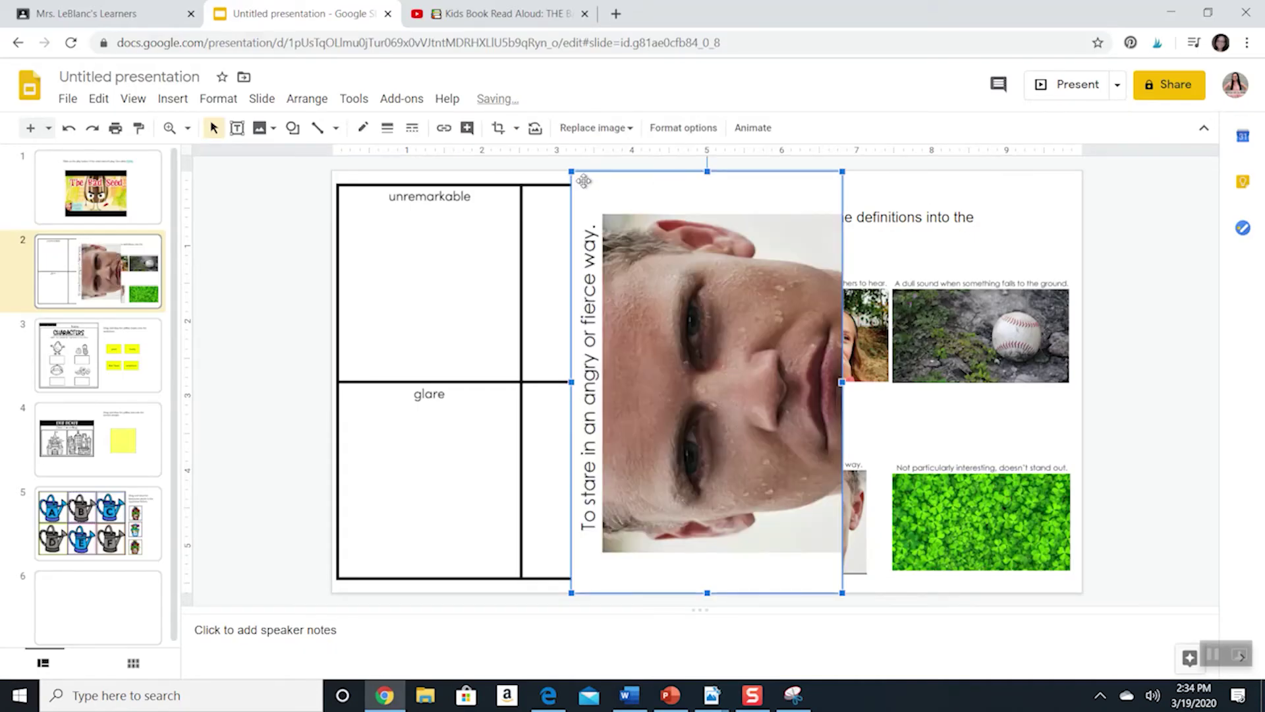
{"action": "left_click_drag", "start_coordinate": [571, 172], "coordinate": [702, 376]}
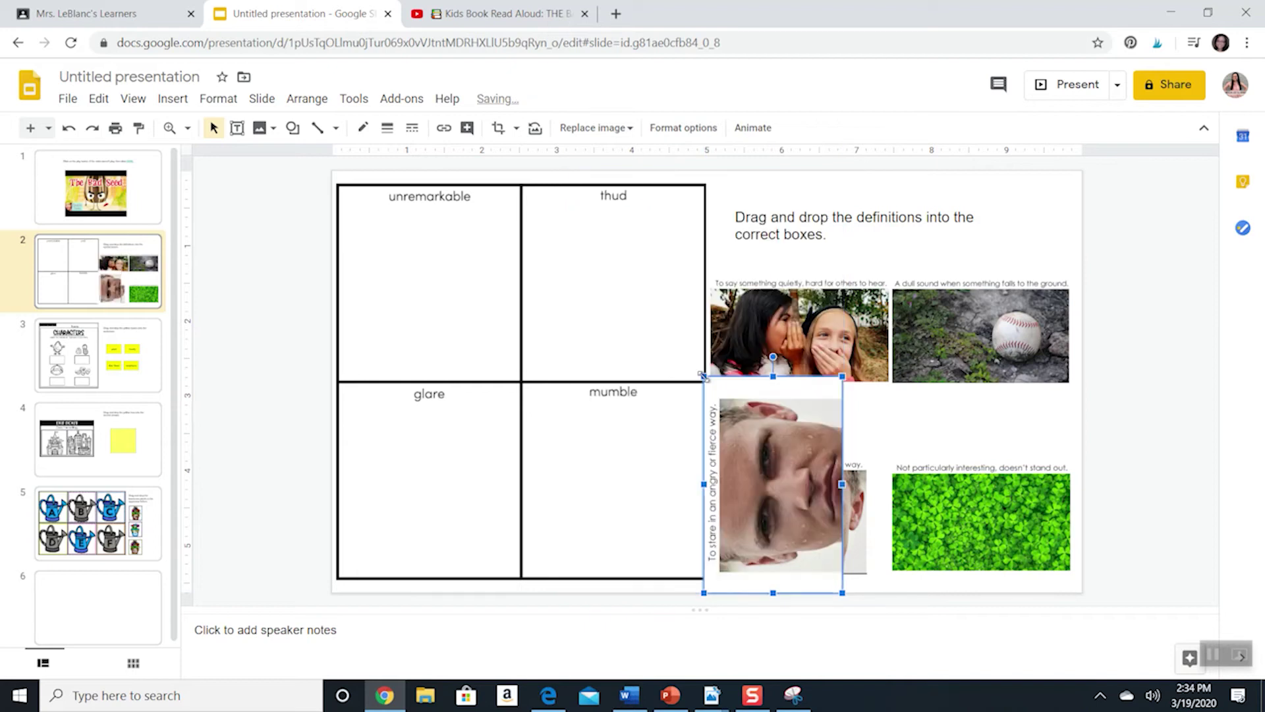